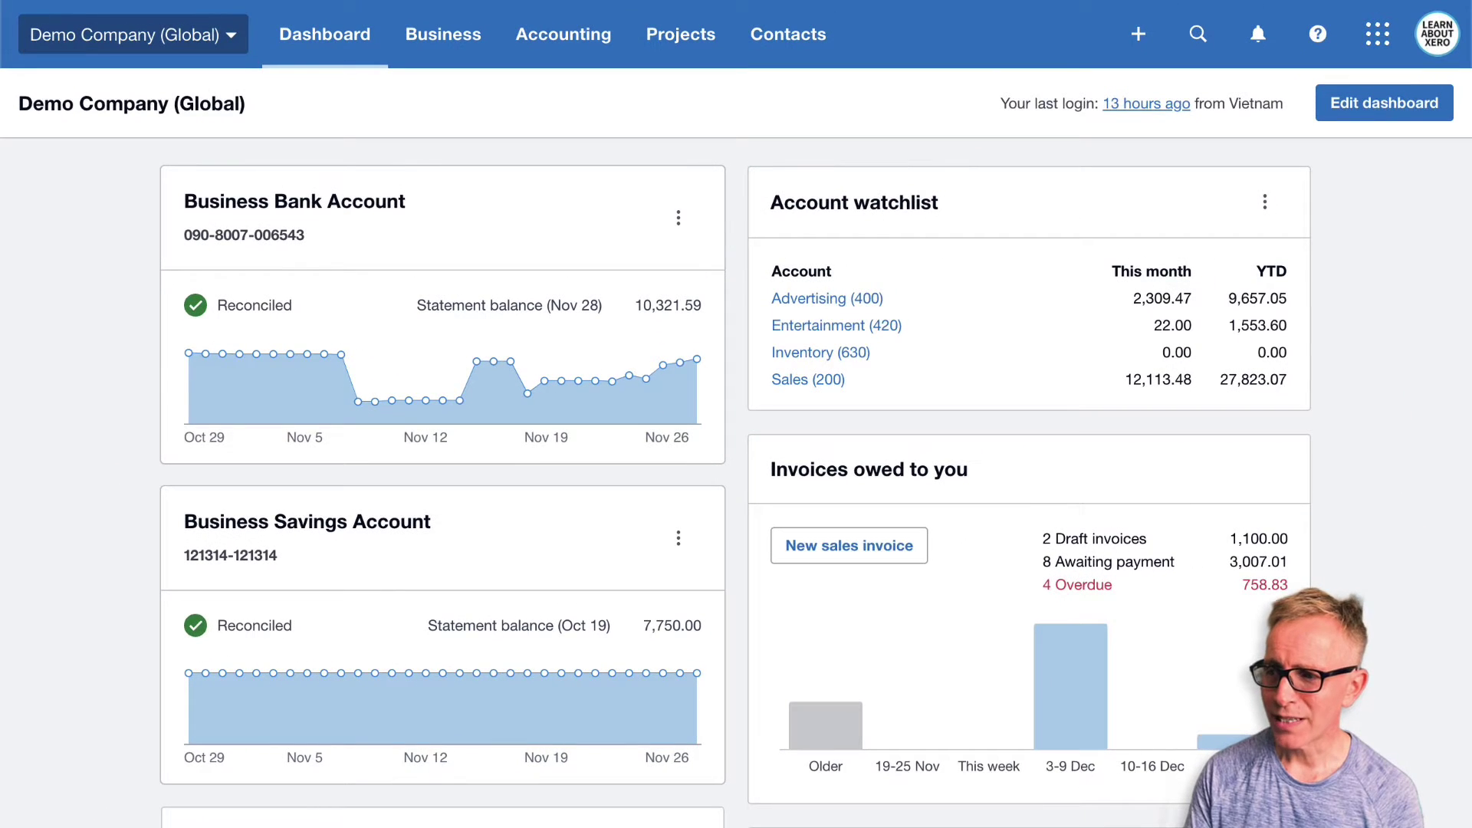
# Open the Business Bank Account's Bank statements list from its card menu.
pyautogui.click(681, 230)
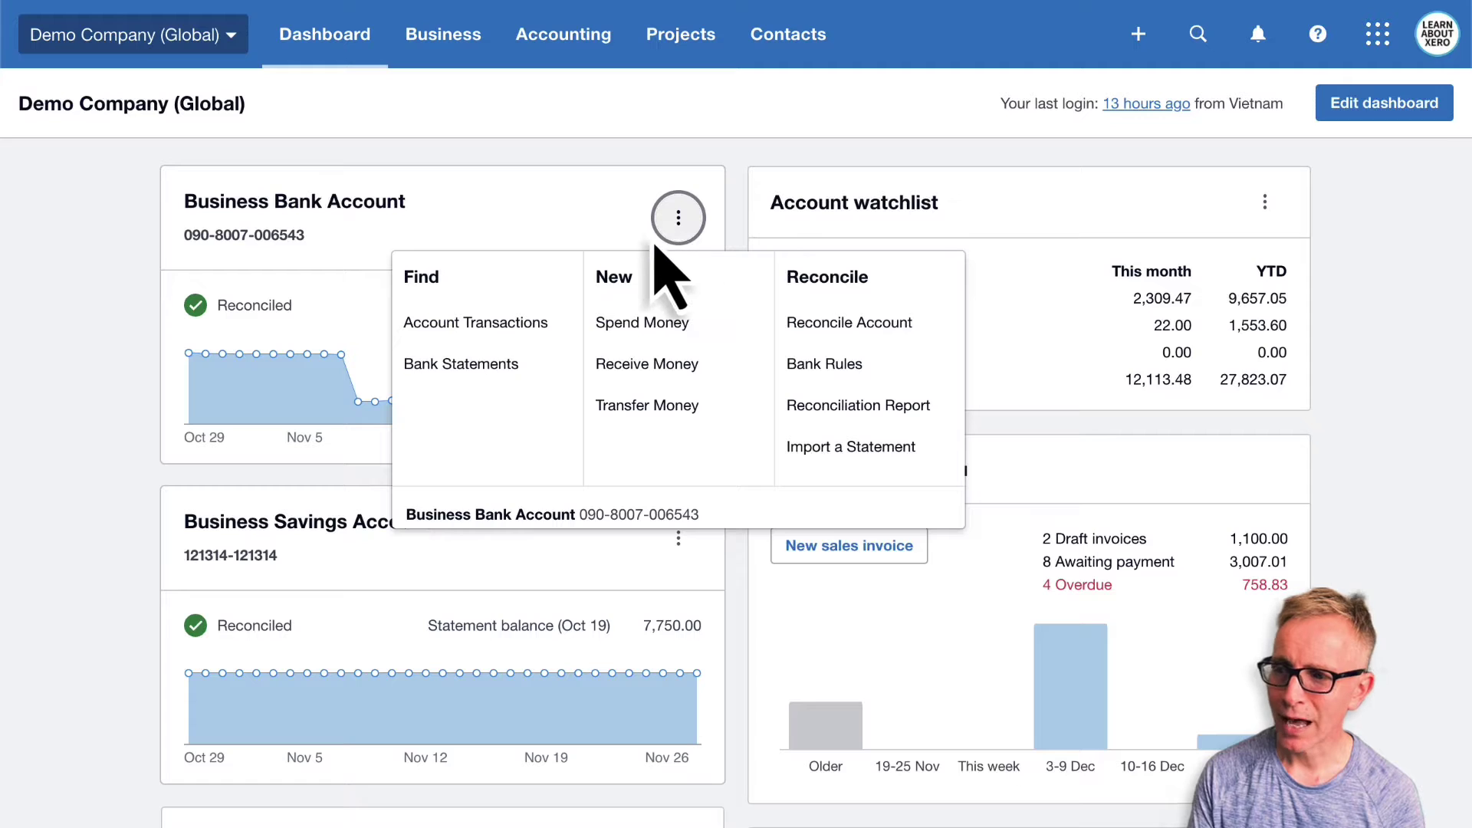
pyautogui.click(488, 404)
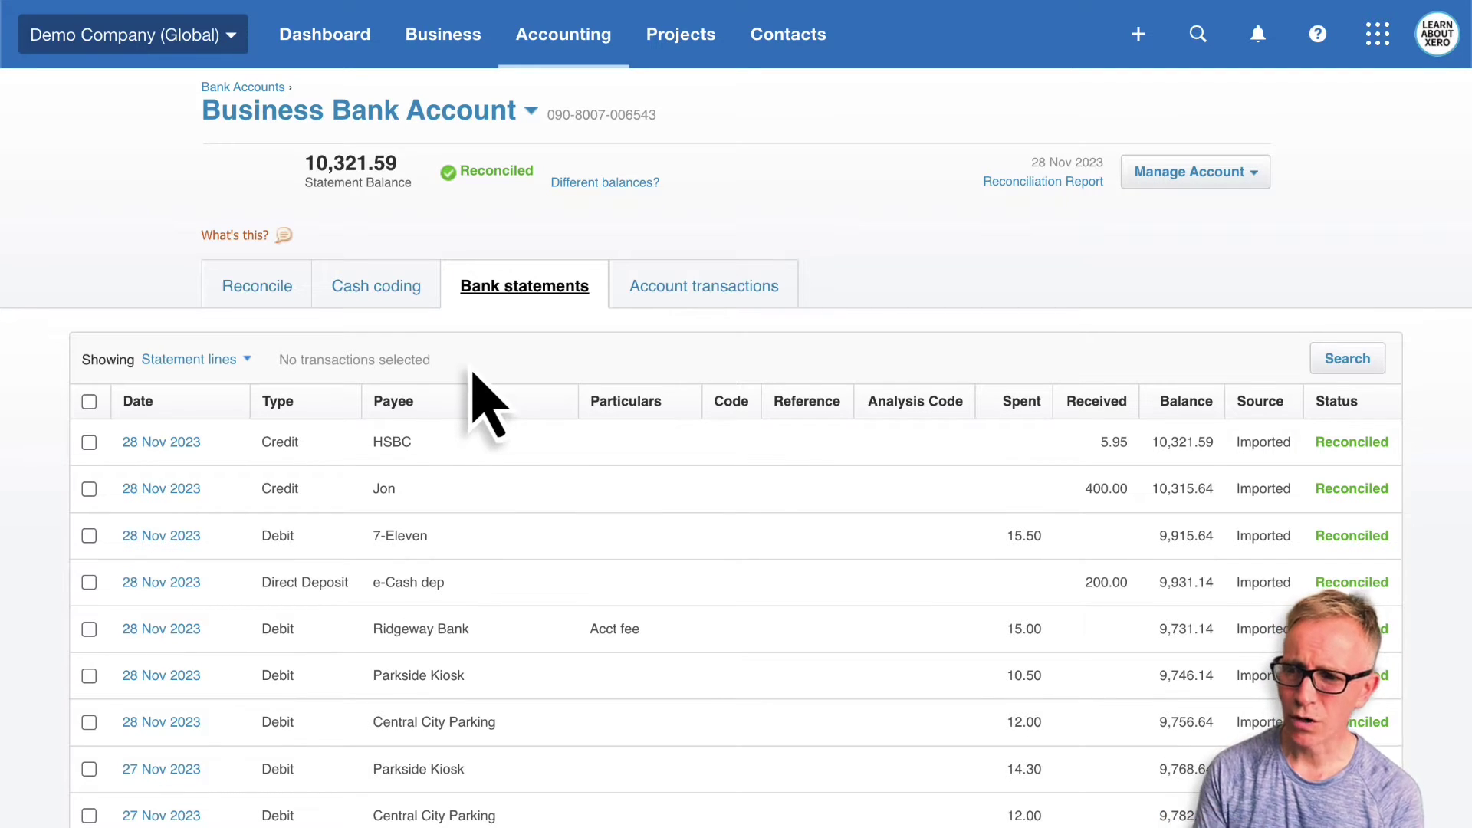
pyautogui.click(253, 367)
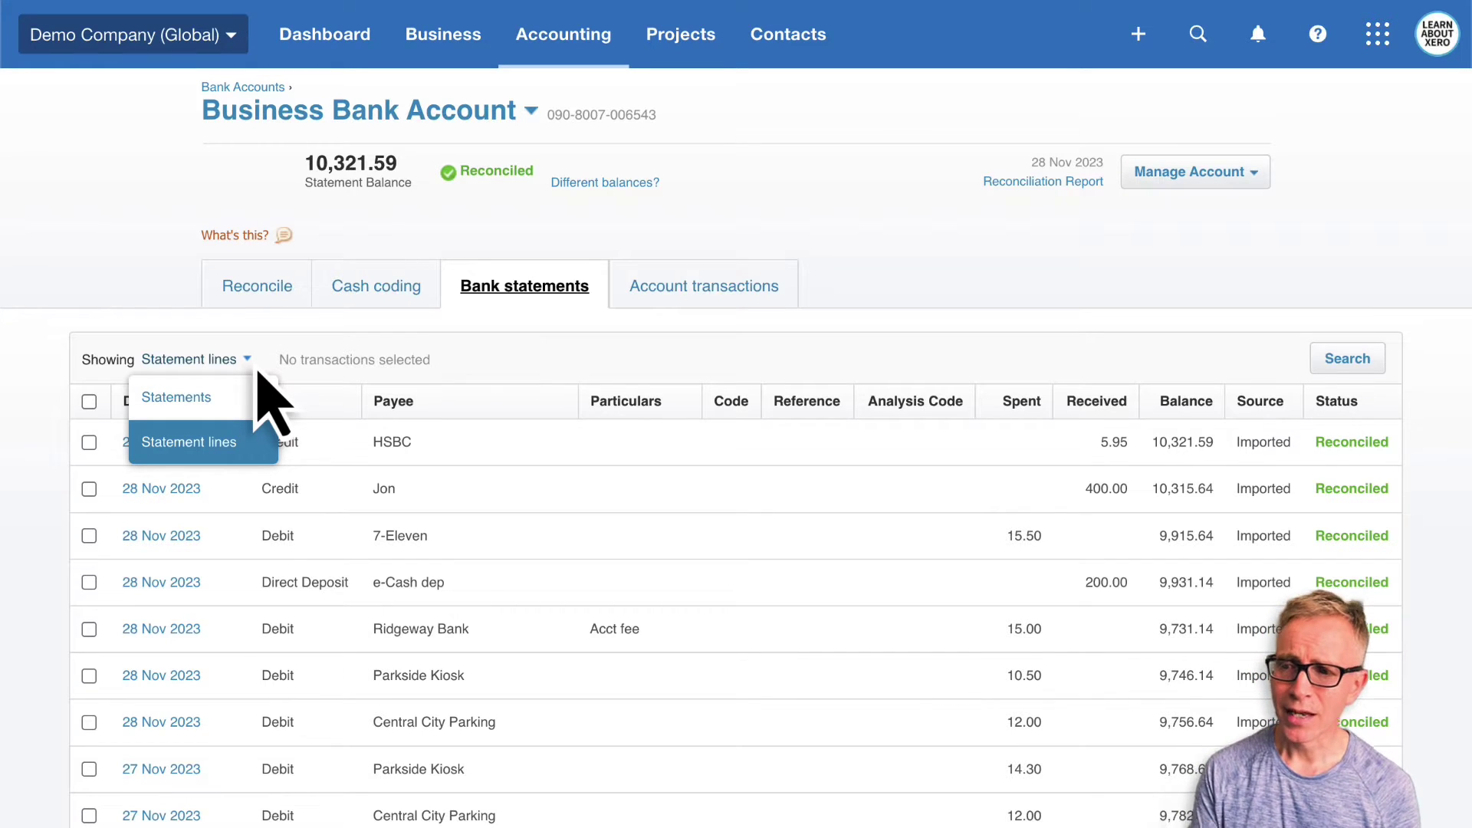
# Show whole statements and open the 8 Nov–28 Nov 2023 statement.
pyautogui.click(221, 405)
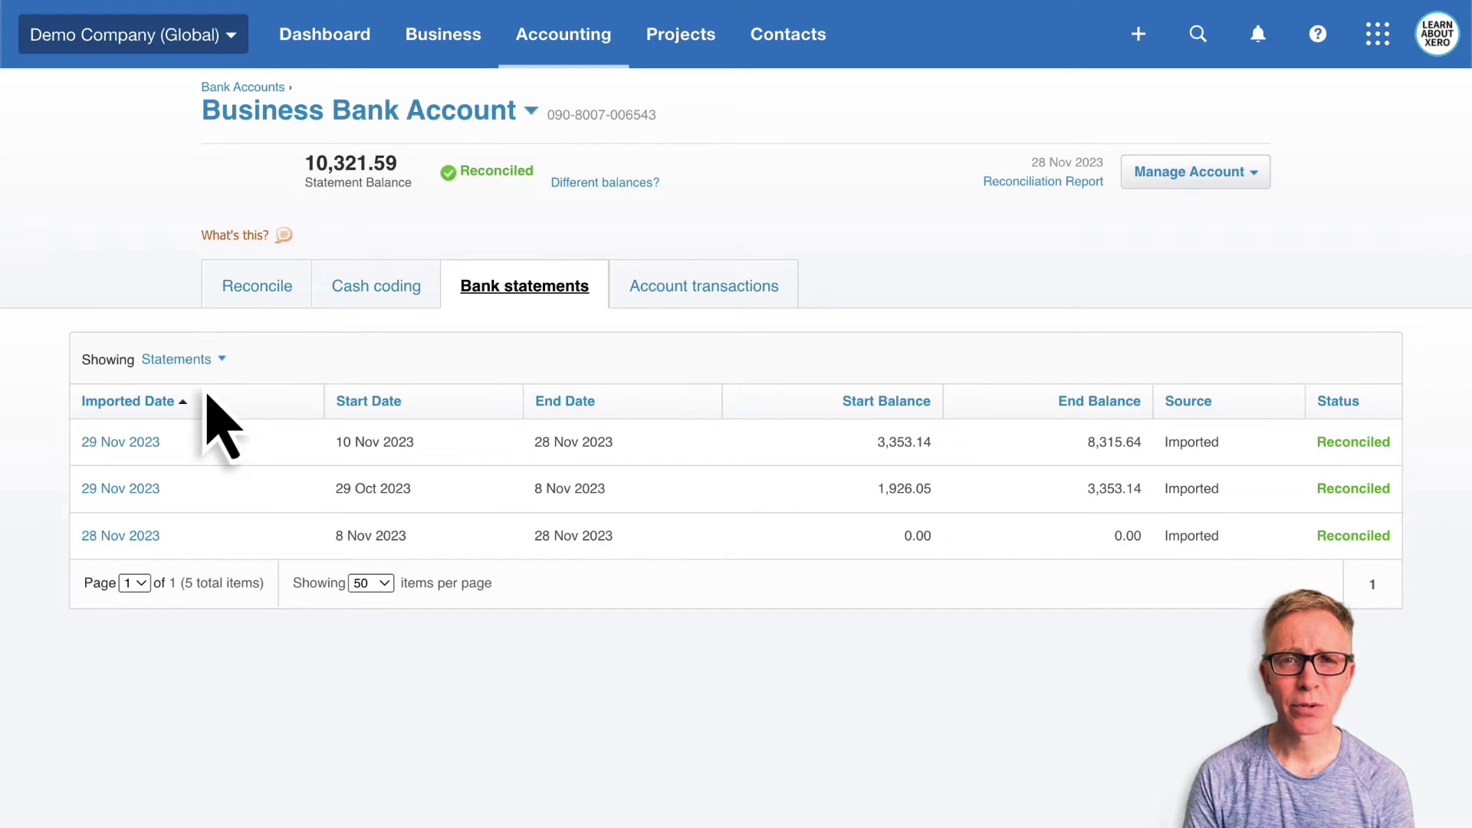
pyautogui.click(146, 536)
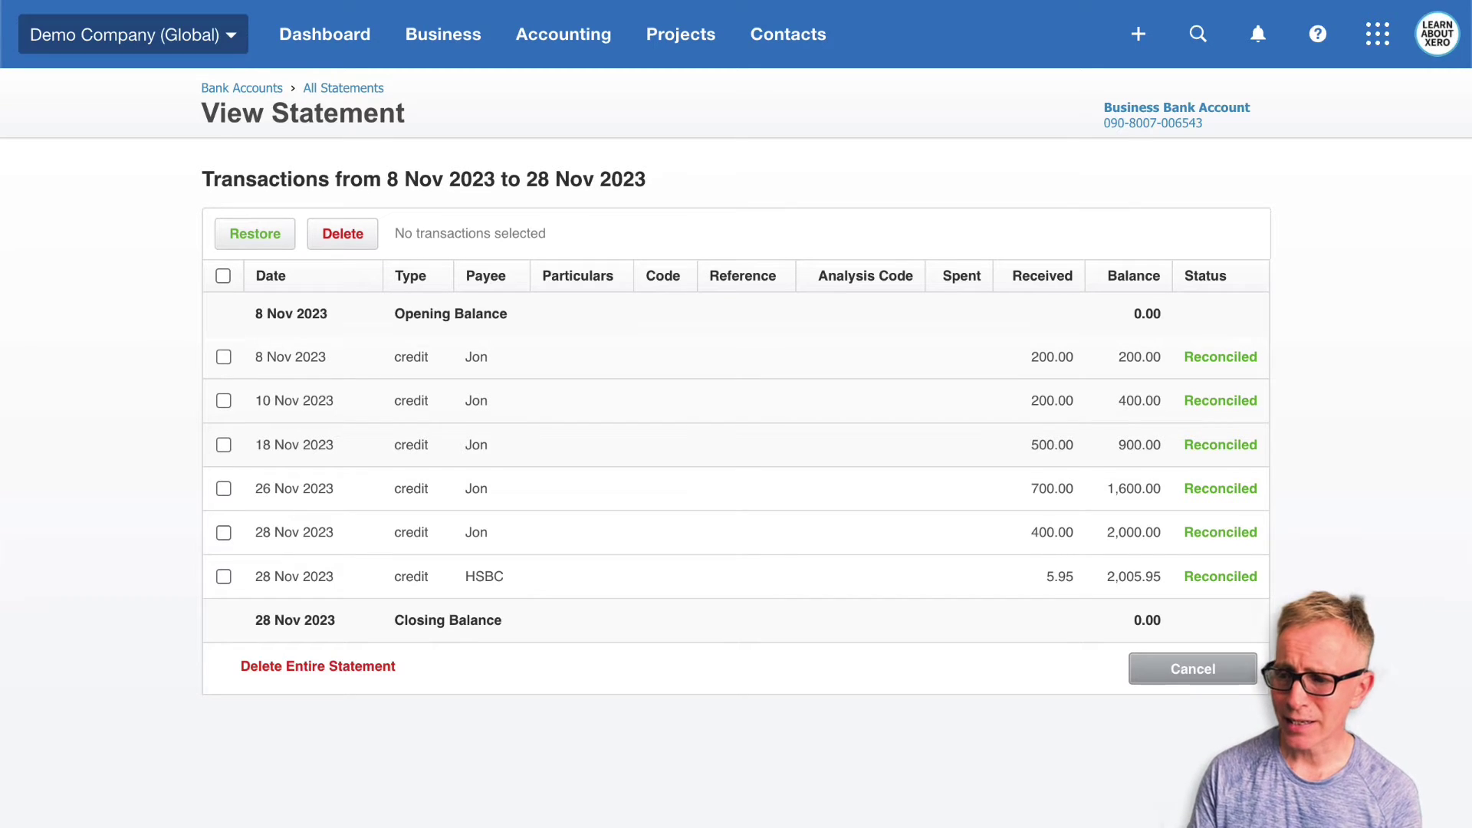
# Delete the entire 8–28 Nov 2023 statement, including its reconciled transactions.
pyautogui.click(311, 671)
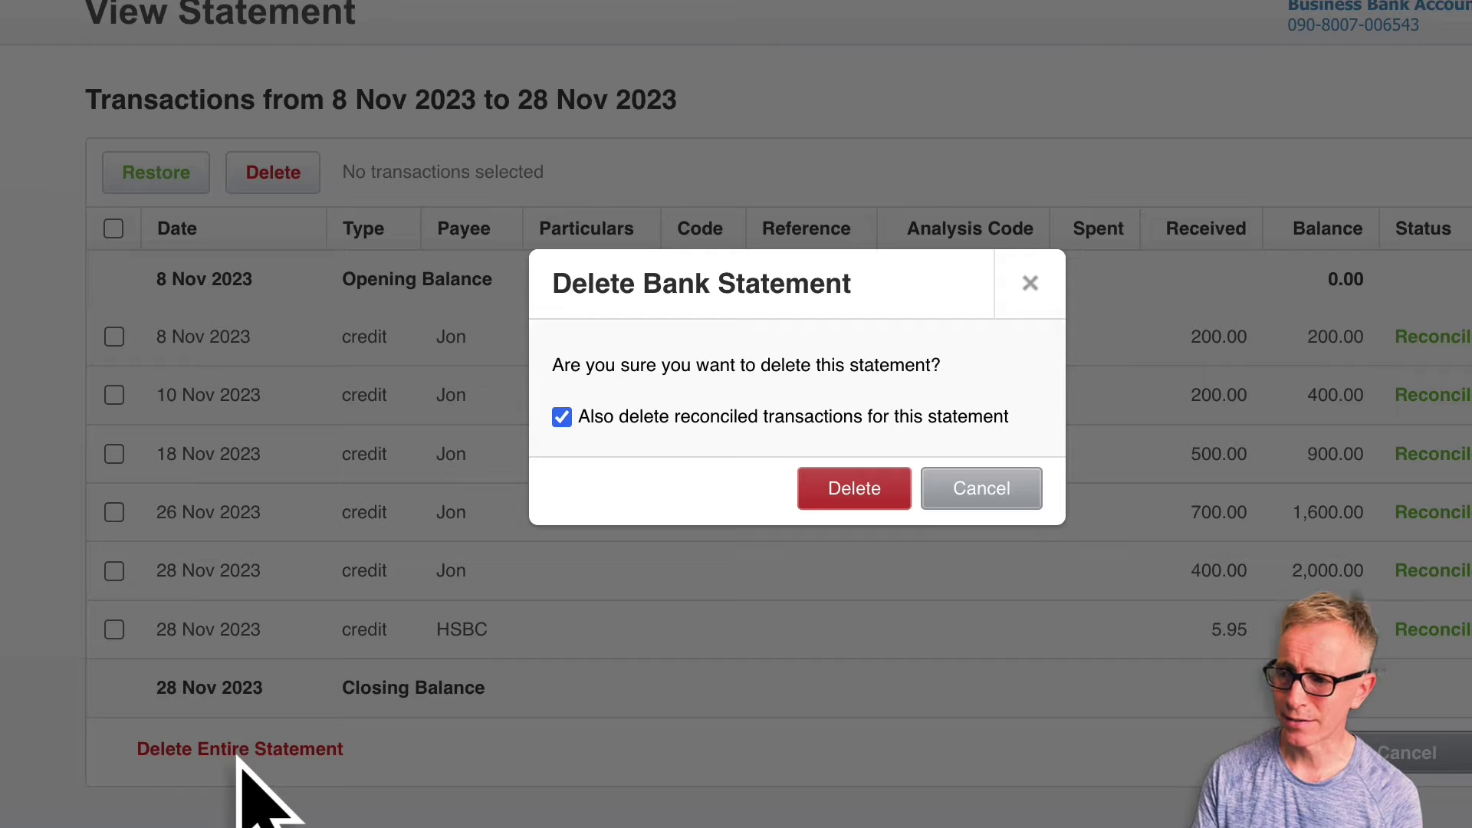
pyautogui.click(862, 491)
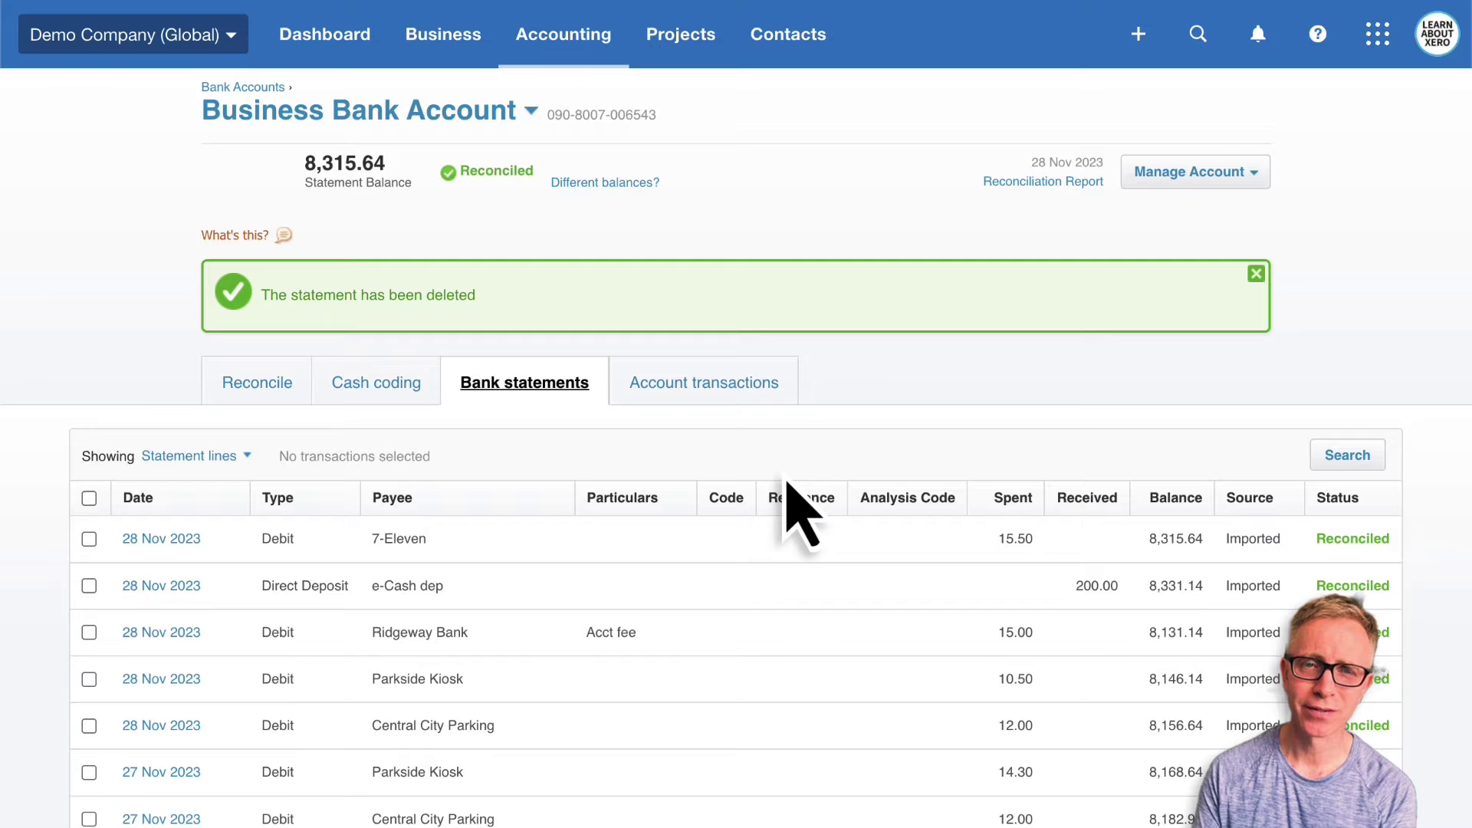
# Switch to the Business Savings Account and begin a statement import for it.
pyautogui.click(533, 114)
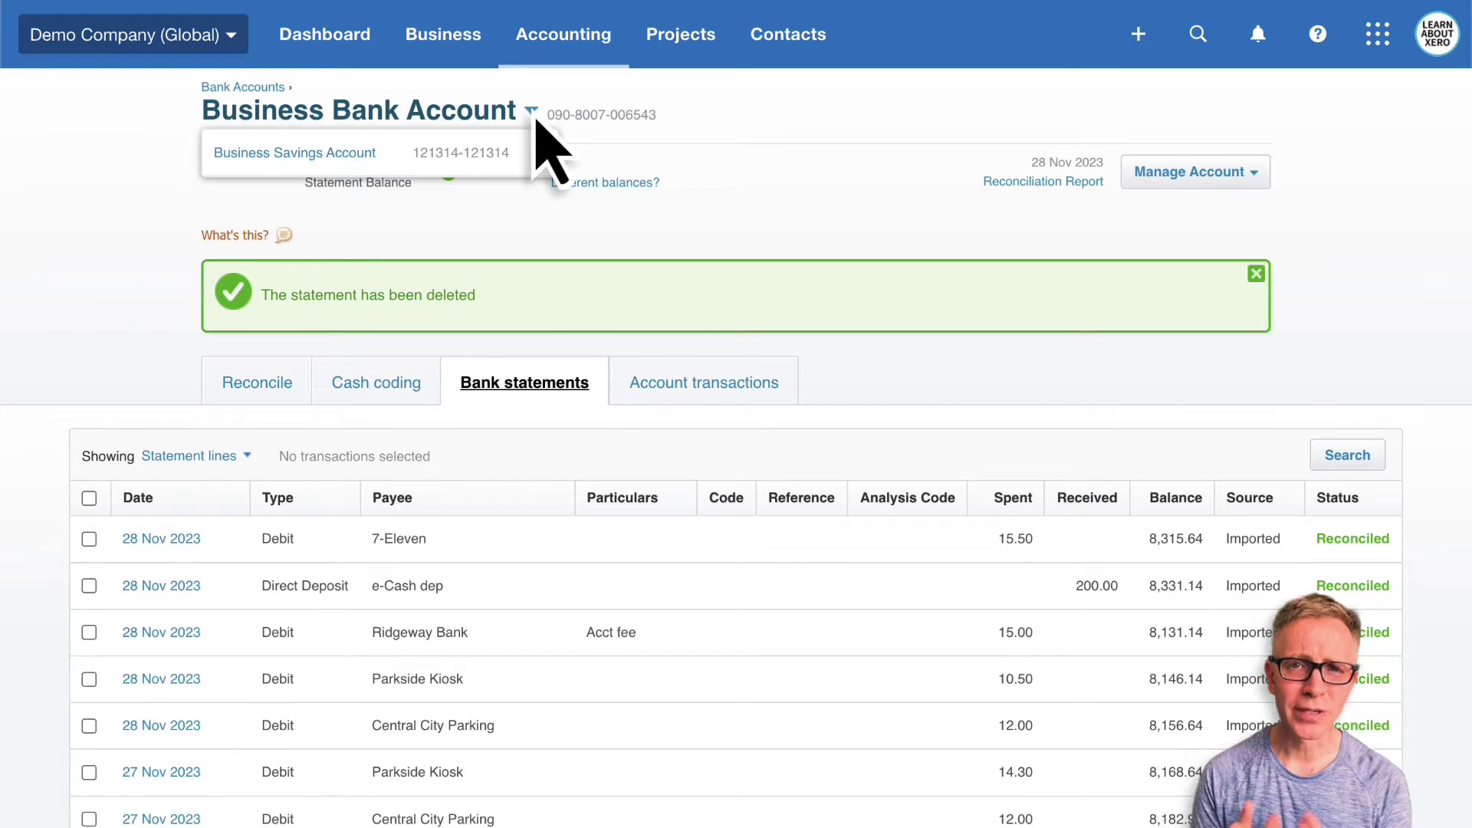
pyautogui.click(351, 155)
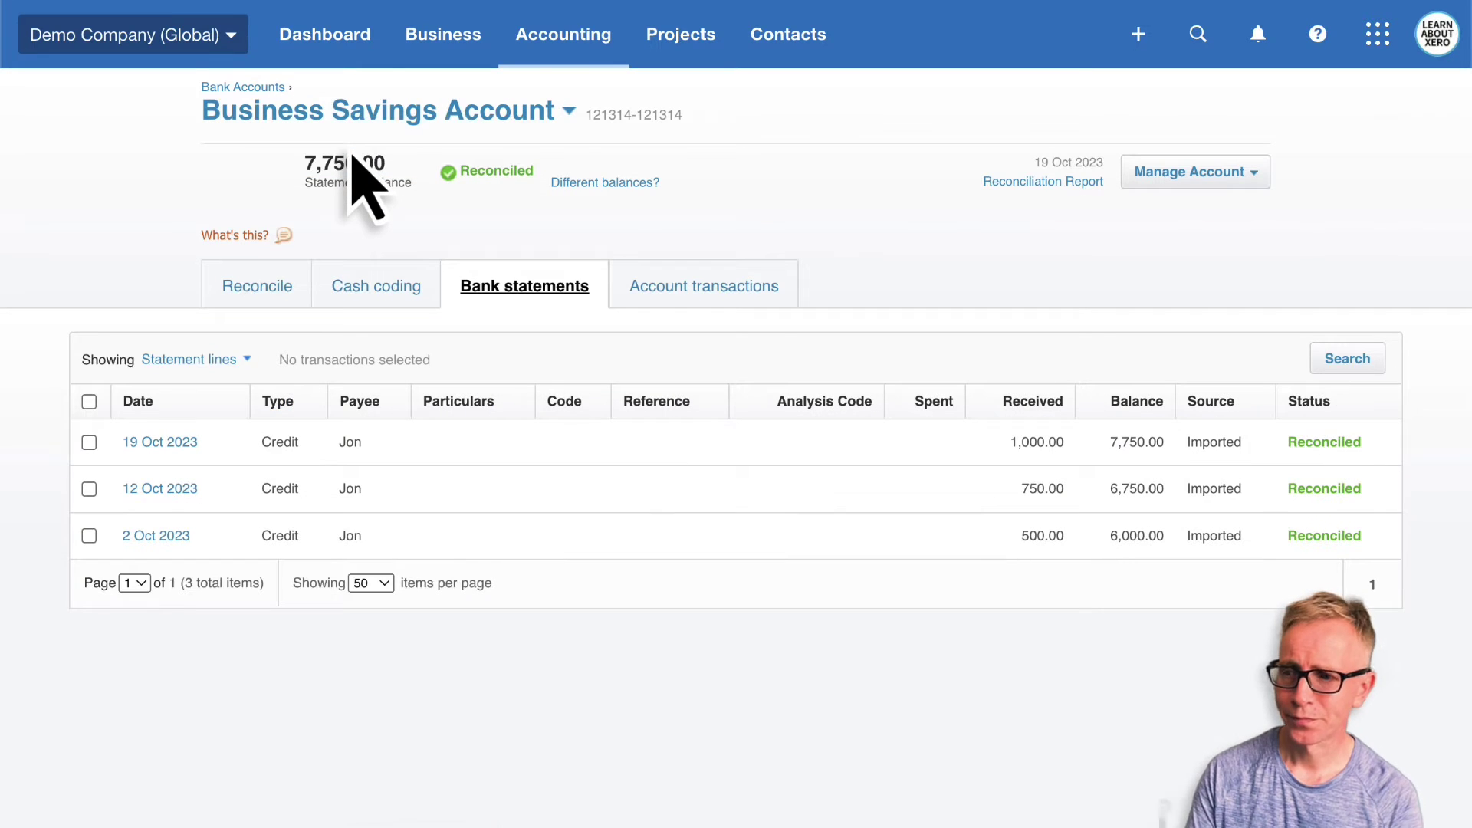
pyautogui.click(1227, 175)
pyautogui.click(1206, 334)
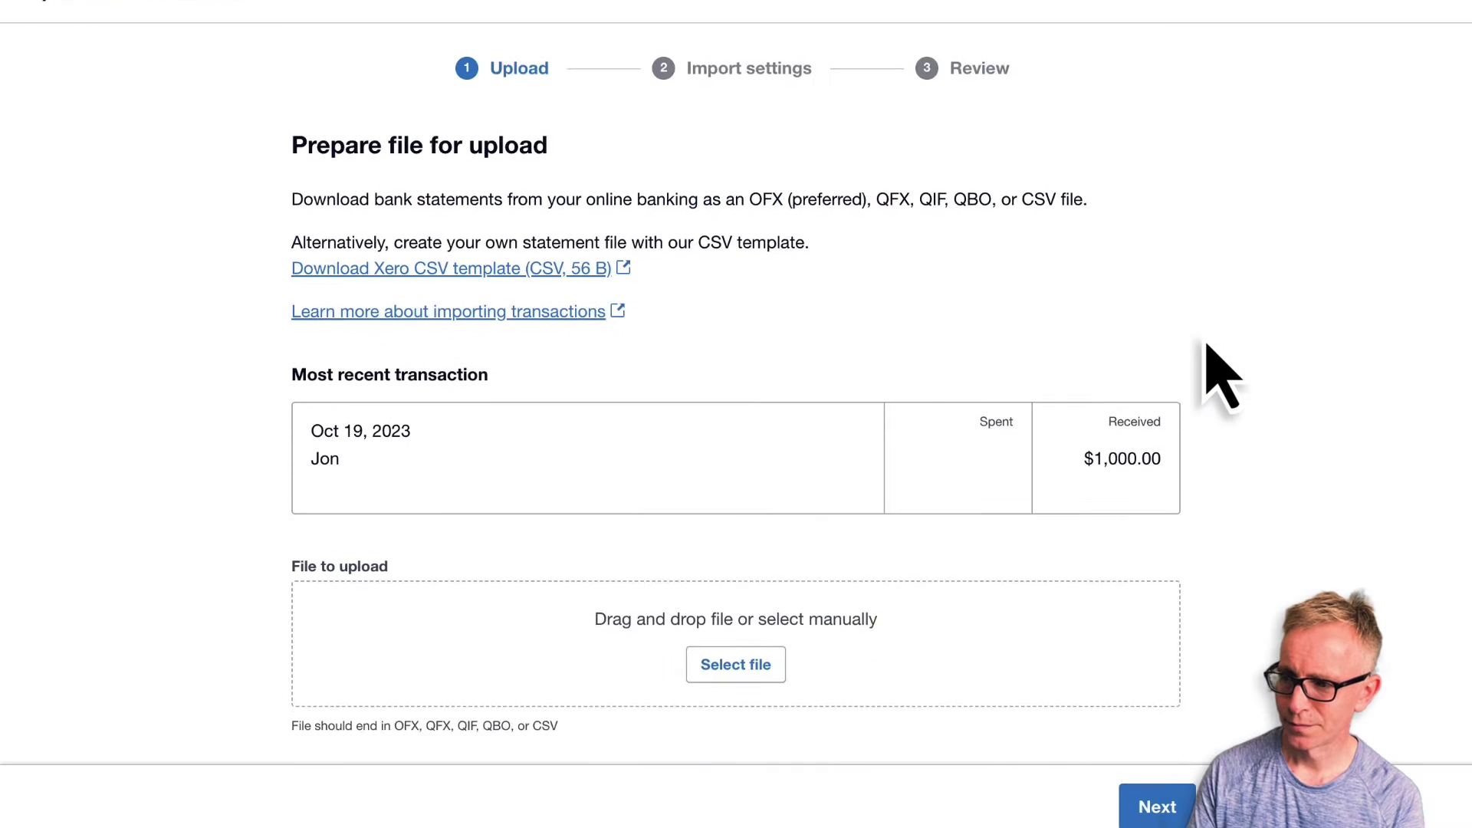
pyautogui.scroll(-1, 1196, 376)
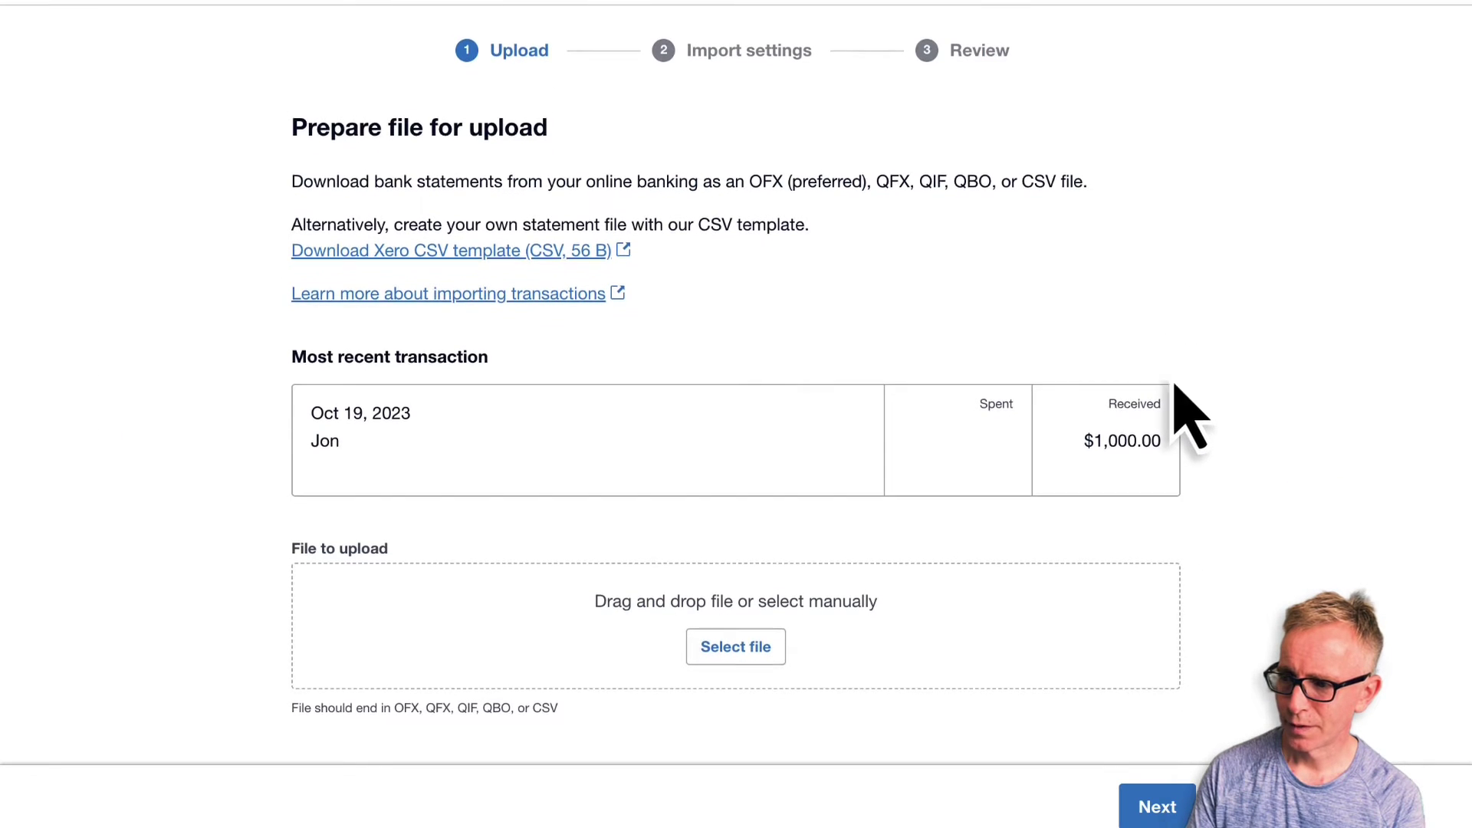
# Upload the Business Savings CSV file and complete the import of its 6 transactions.
pyautogui.click(753, 664)
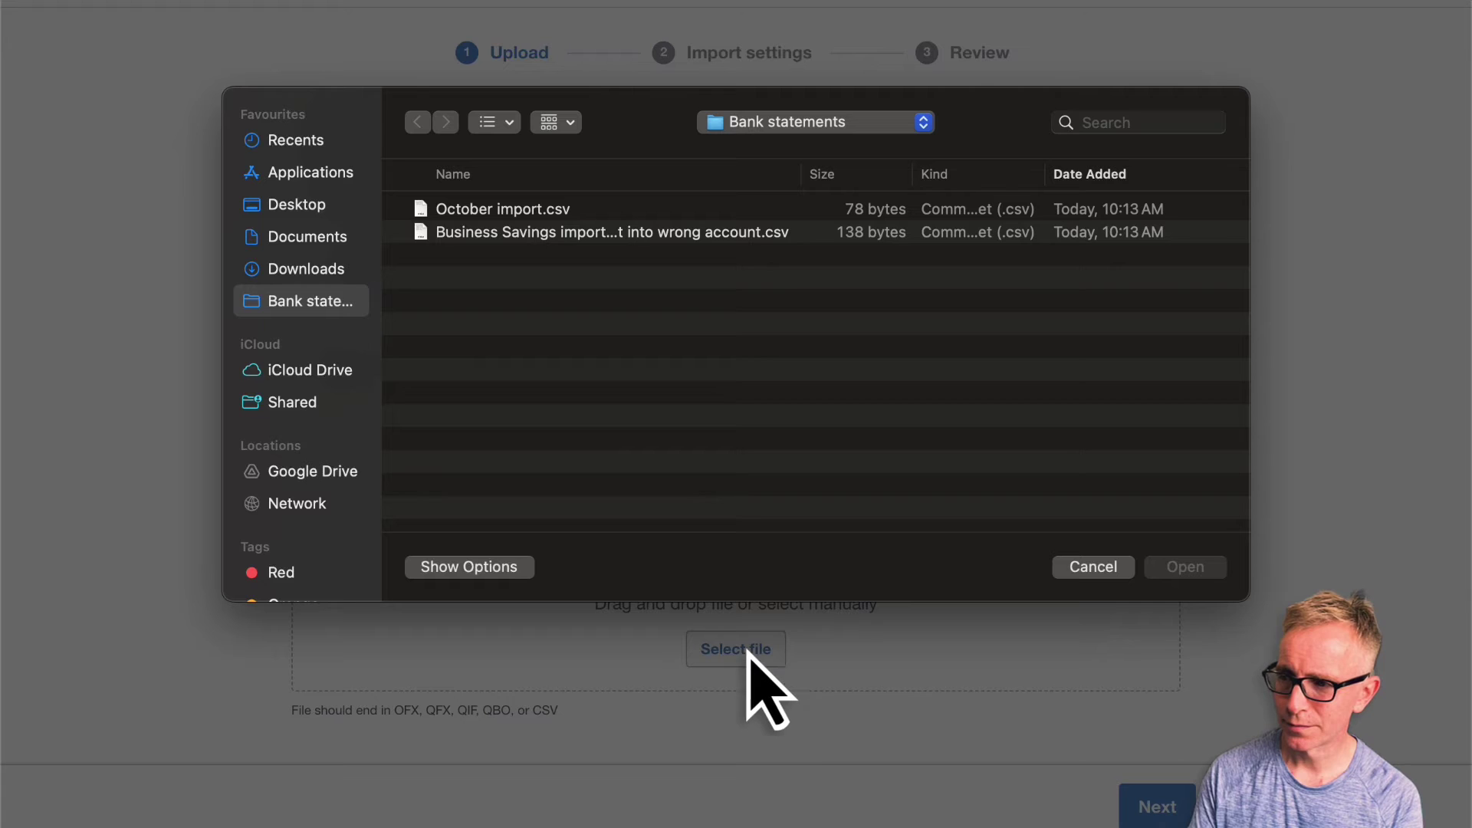
pyautogui.click(631, 238)
pyautogui.click(1184, 569)
pyautogui.click(1163, 806)
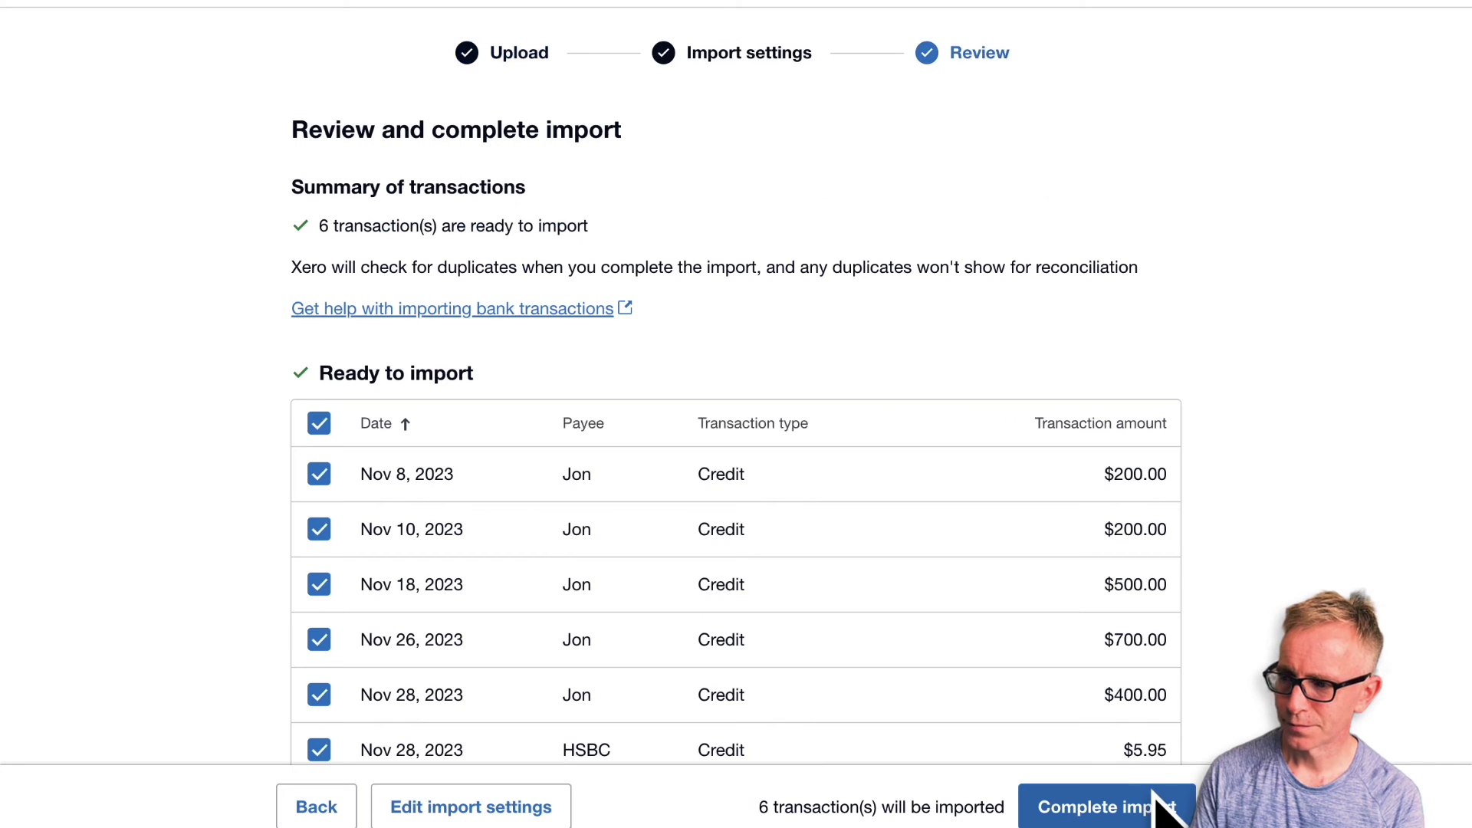
pyautogui.click(1128, 821)
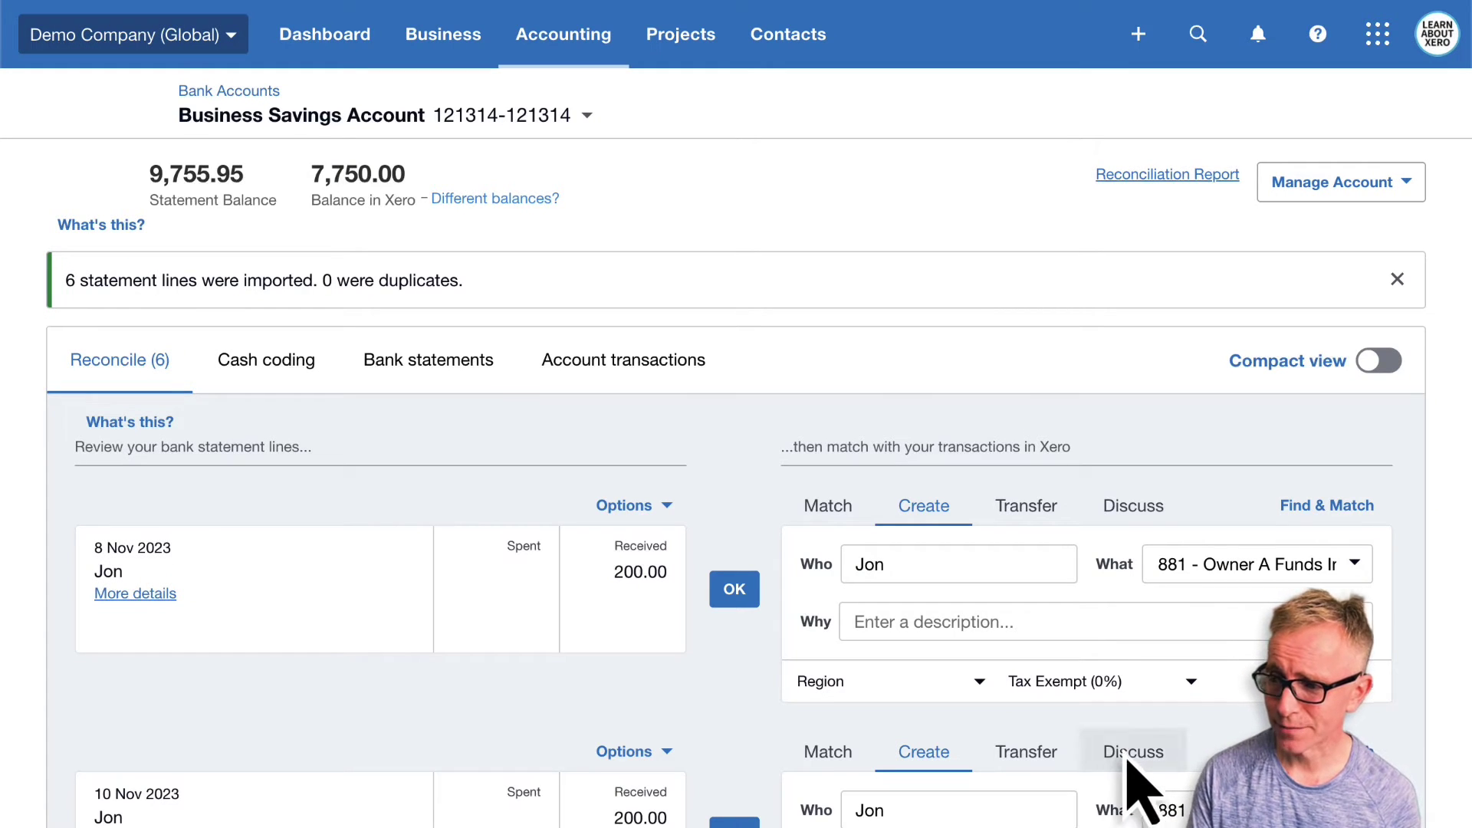
# Reconcile the five matched Jon savings lines, including 200.00, 700.00 and 400.00.
pyautogui.click(735, 589)
pyautogui.click(736, 589)
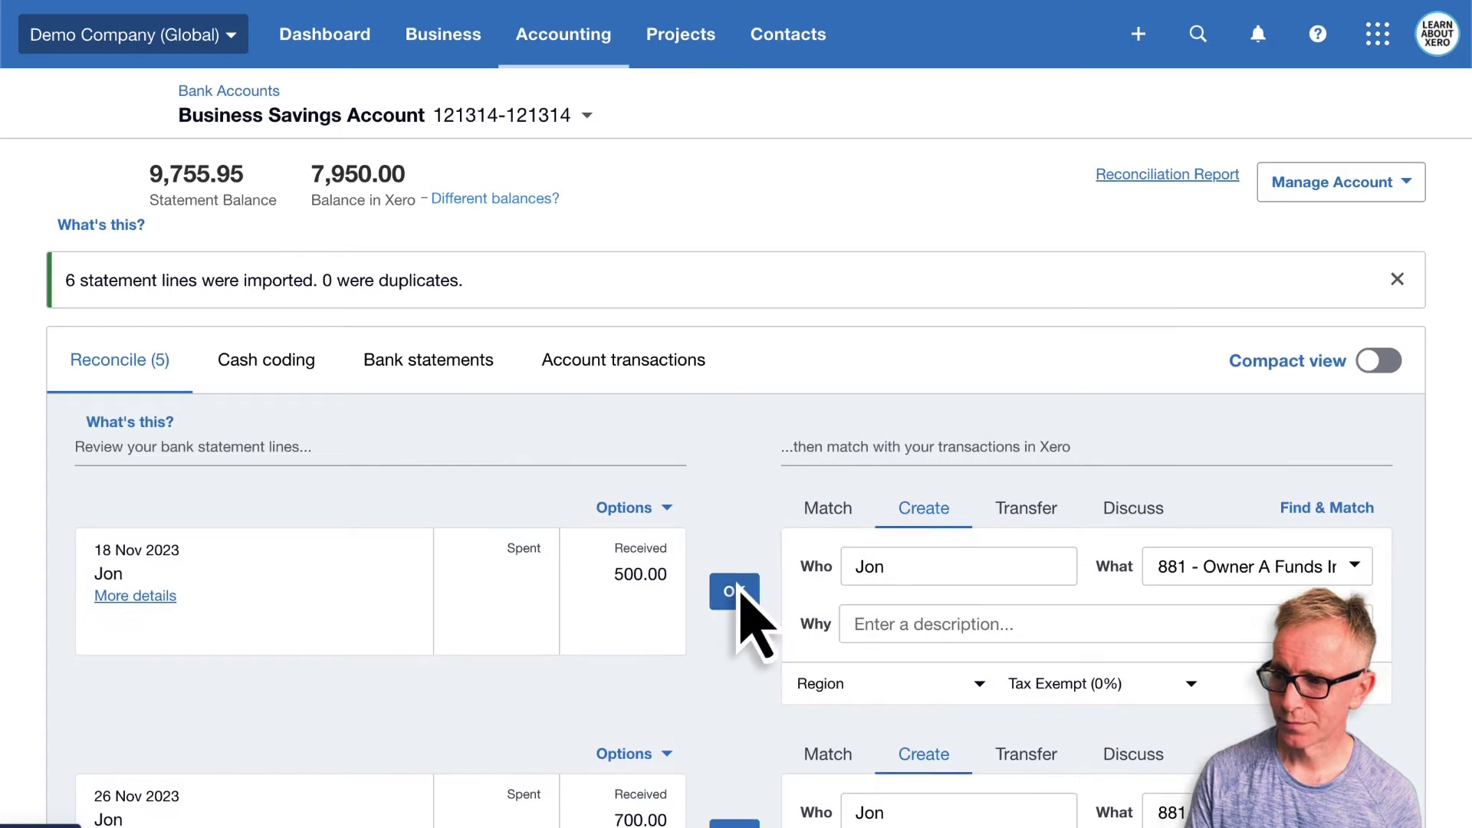
pyautogui.click(736, 589)
pyautogui.click(736, 589)
pyautogui.click(736, 589)
# Code the HSBC 5.95 credit to contact HSBC, account 270 - Interest Income, and reconcile it.
pyautogui.click(888, 579)
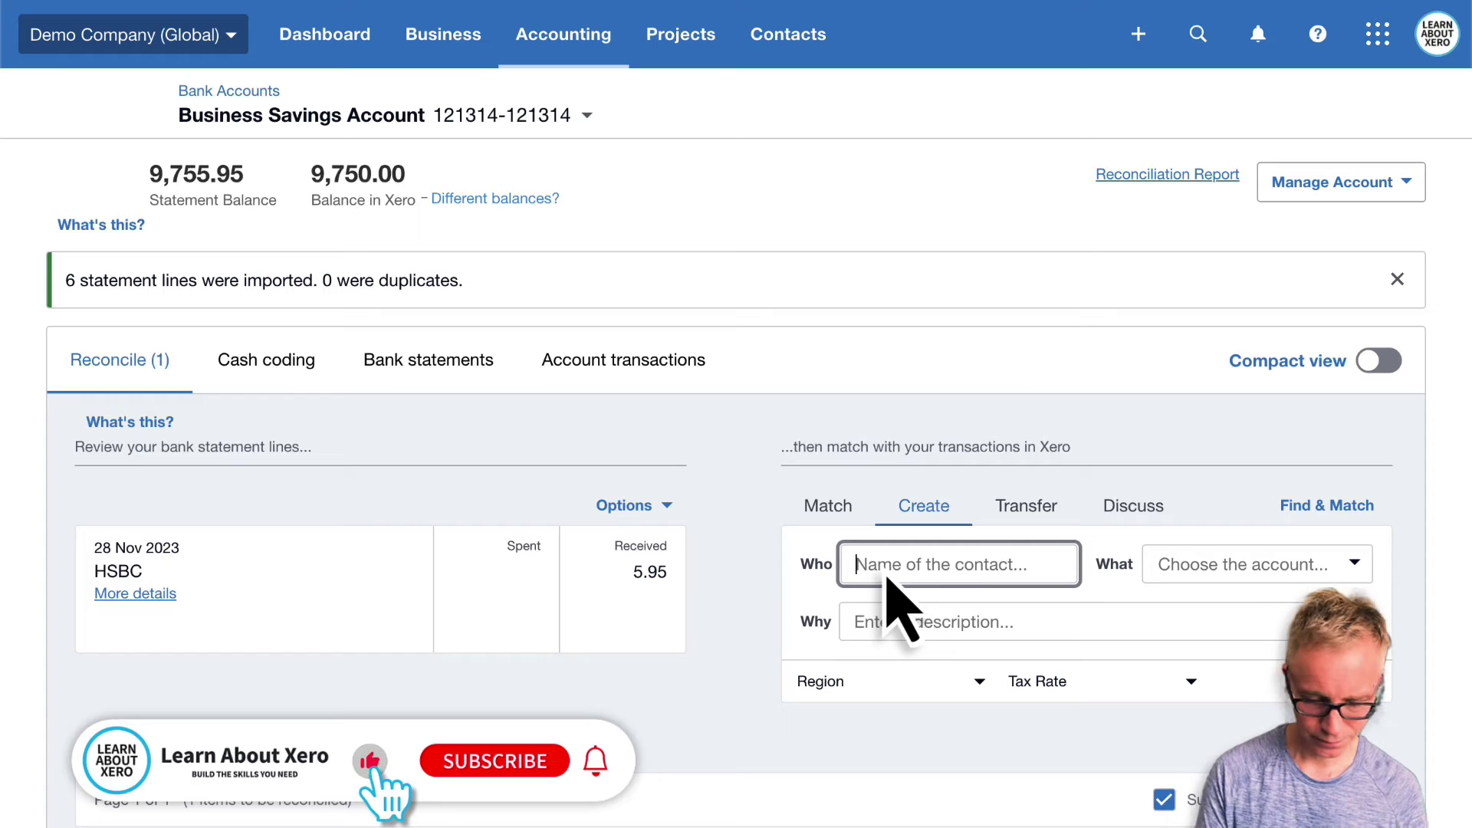
pyautogui.write('HSBC')
pyautogui.press('Tab')
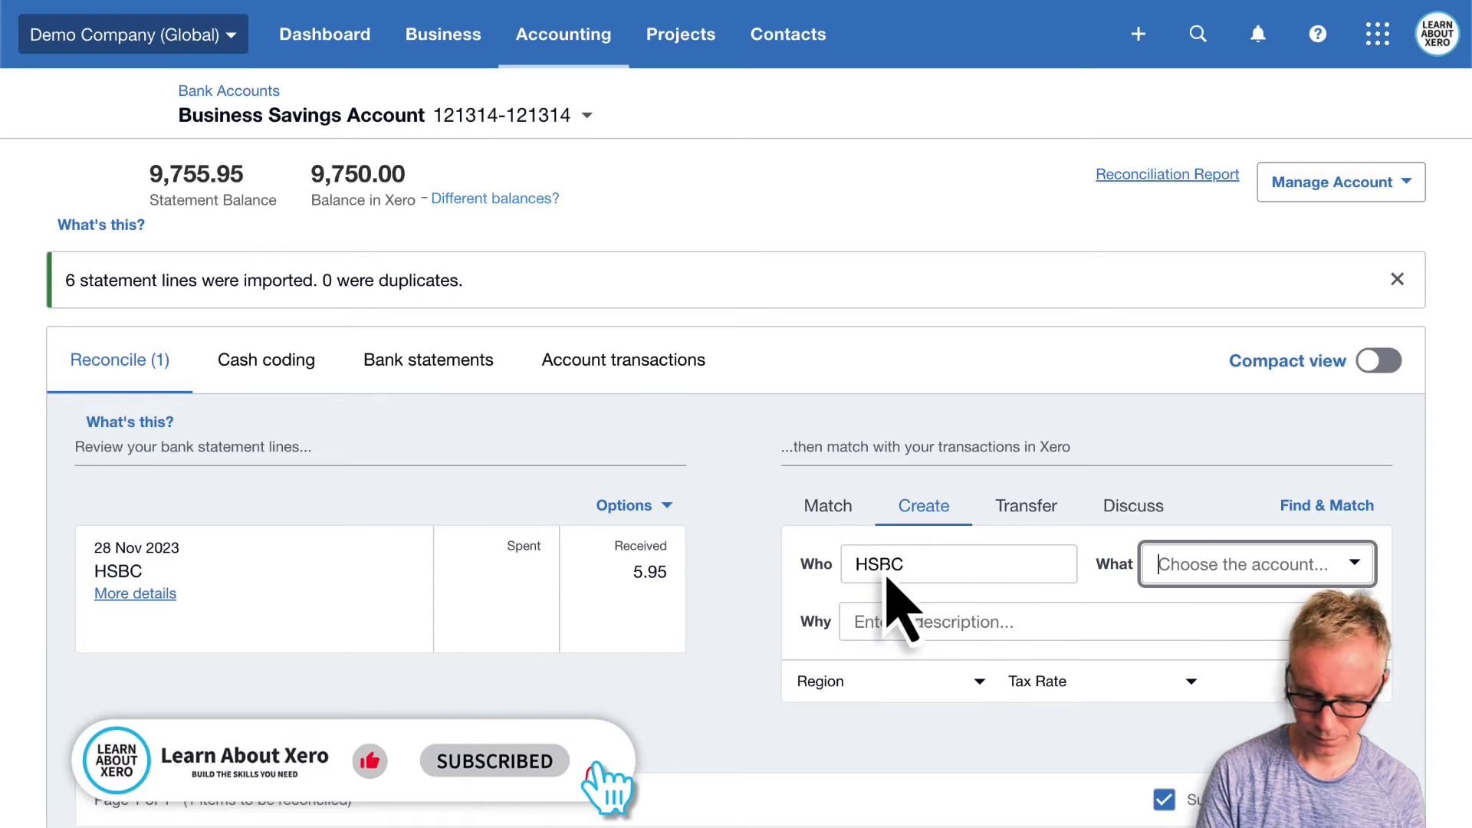
pyautogui.write('inter')
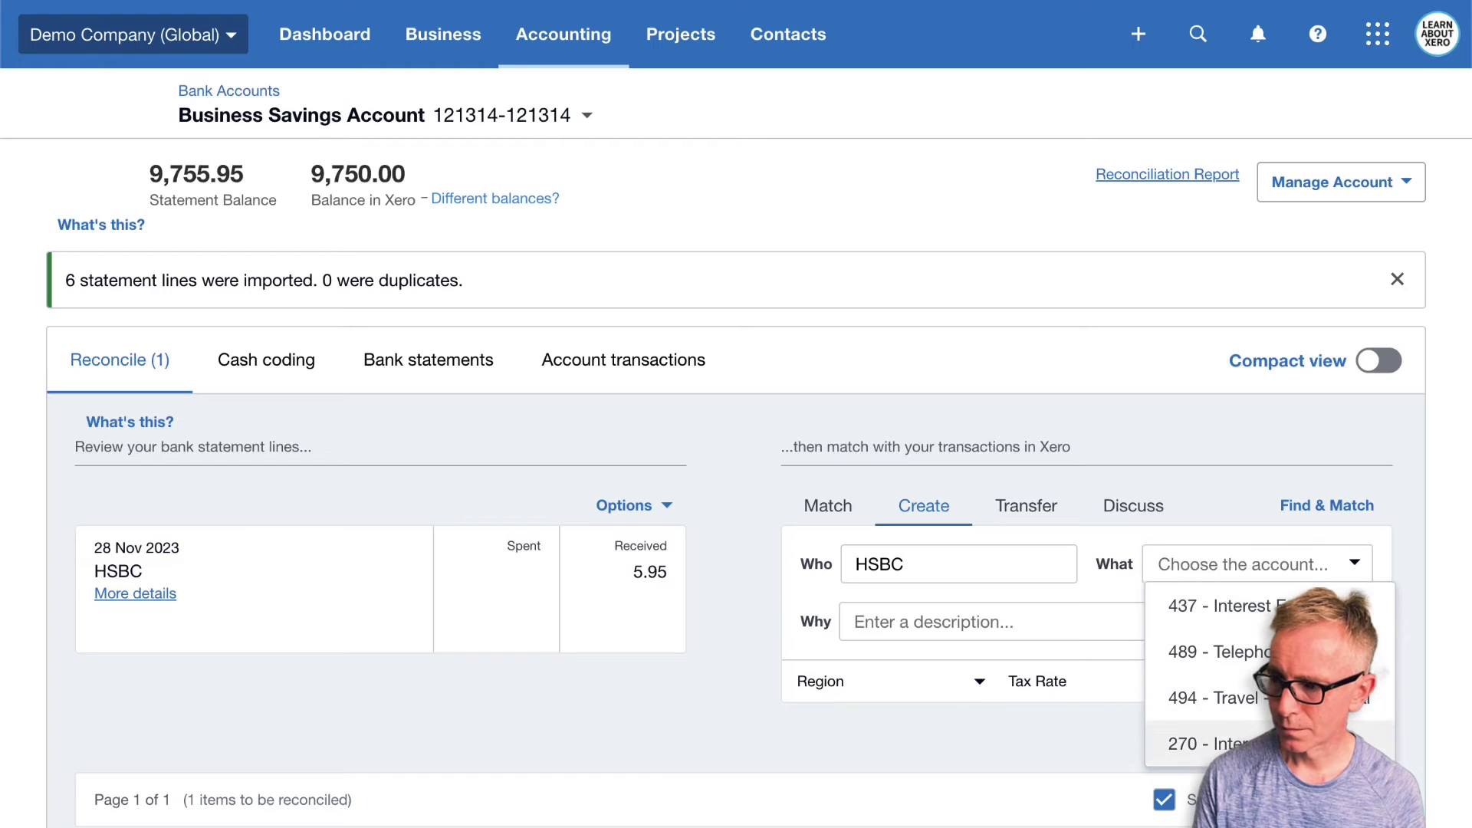
pyautogui.click(1190, 738)
pyautogui.click(742, 596)
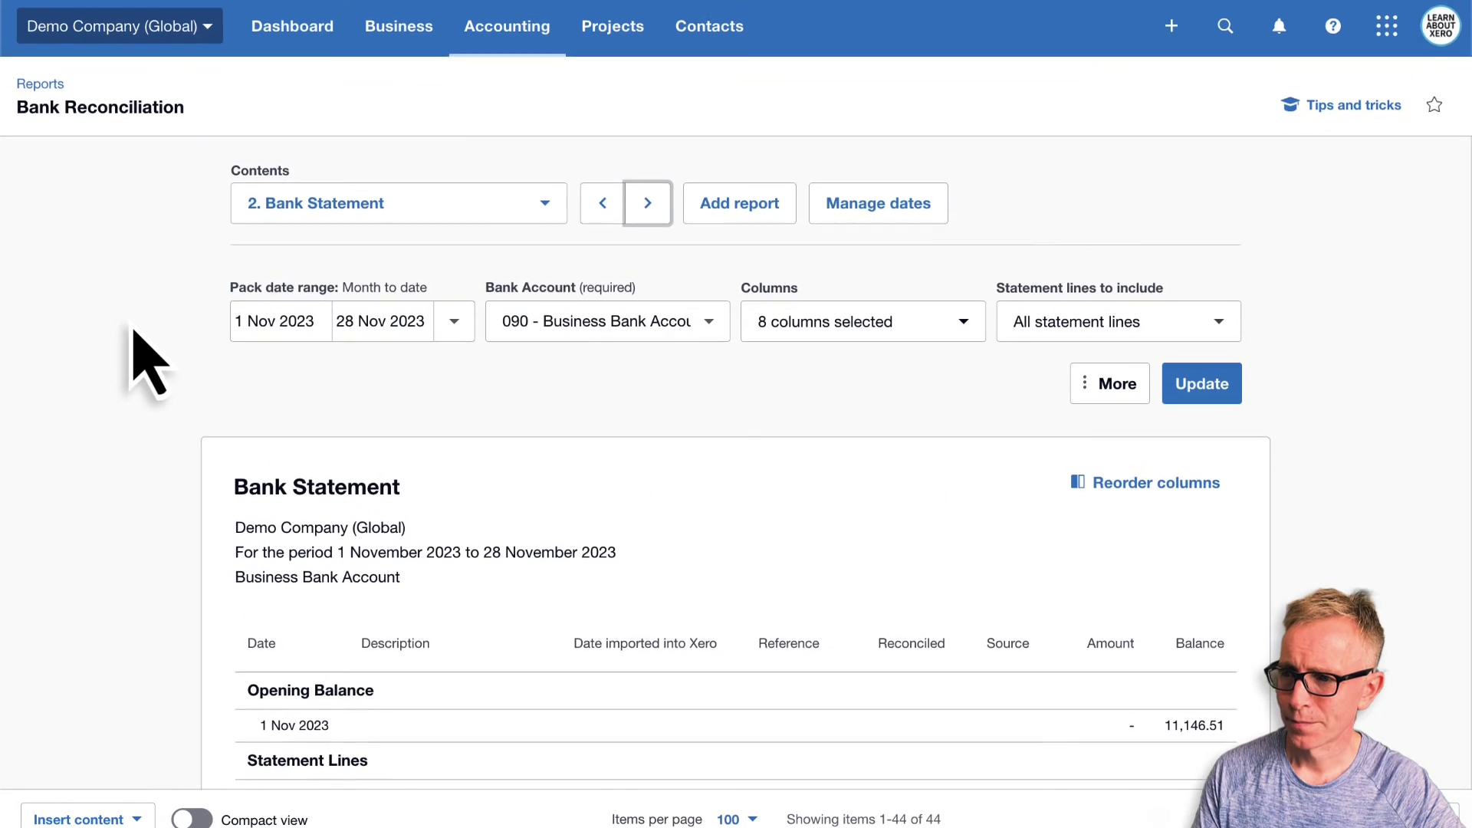
# Return to the Dashboard and open the Business Bank Account's bank statement lines.
pyautogui.click(290, 32)
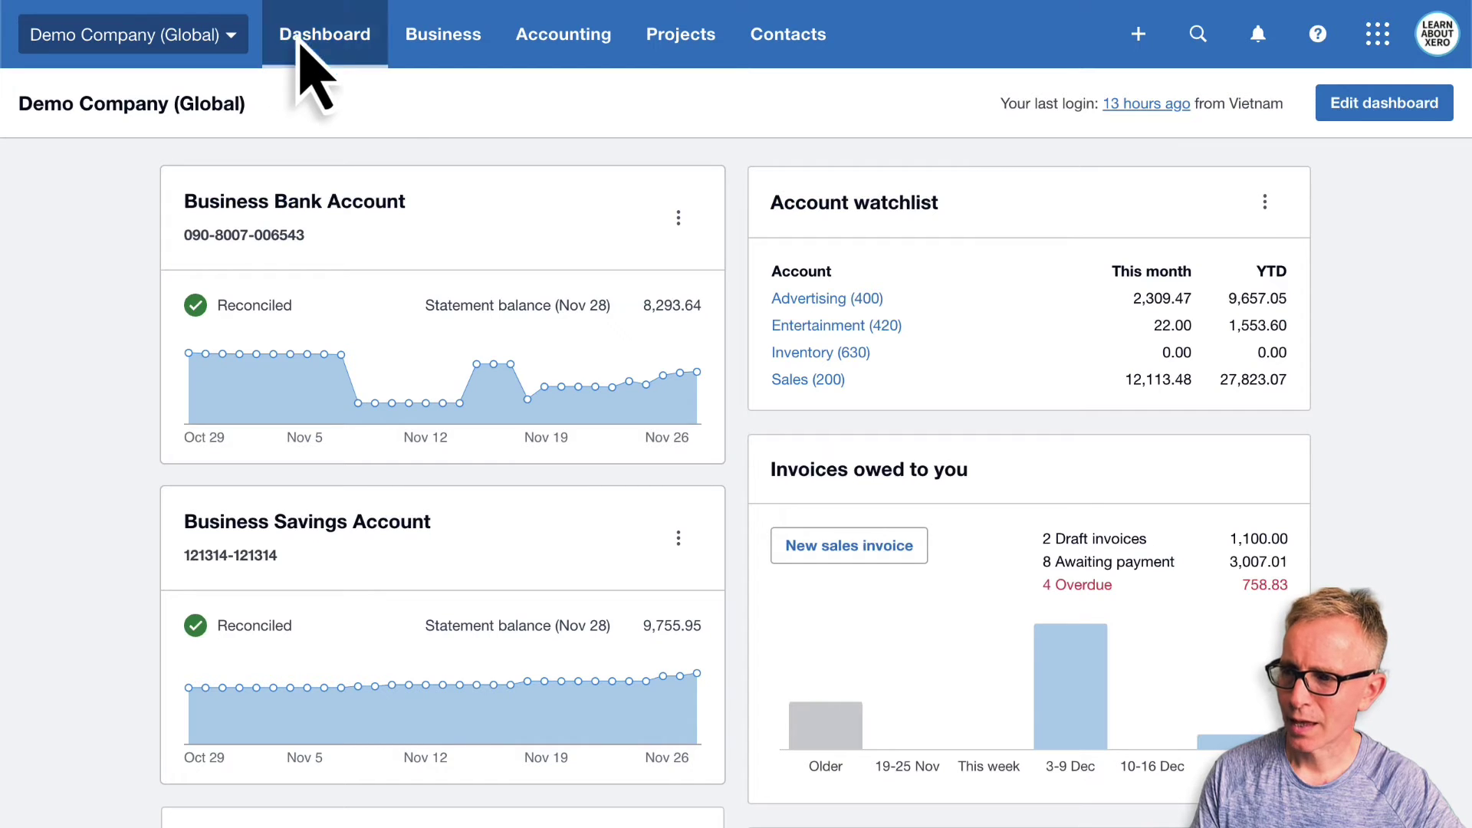
pyautogui.click(681, 222)
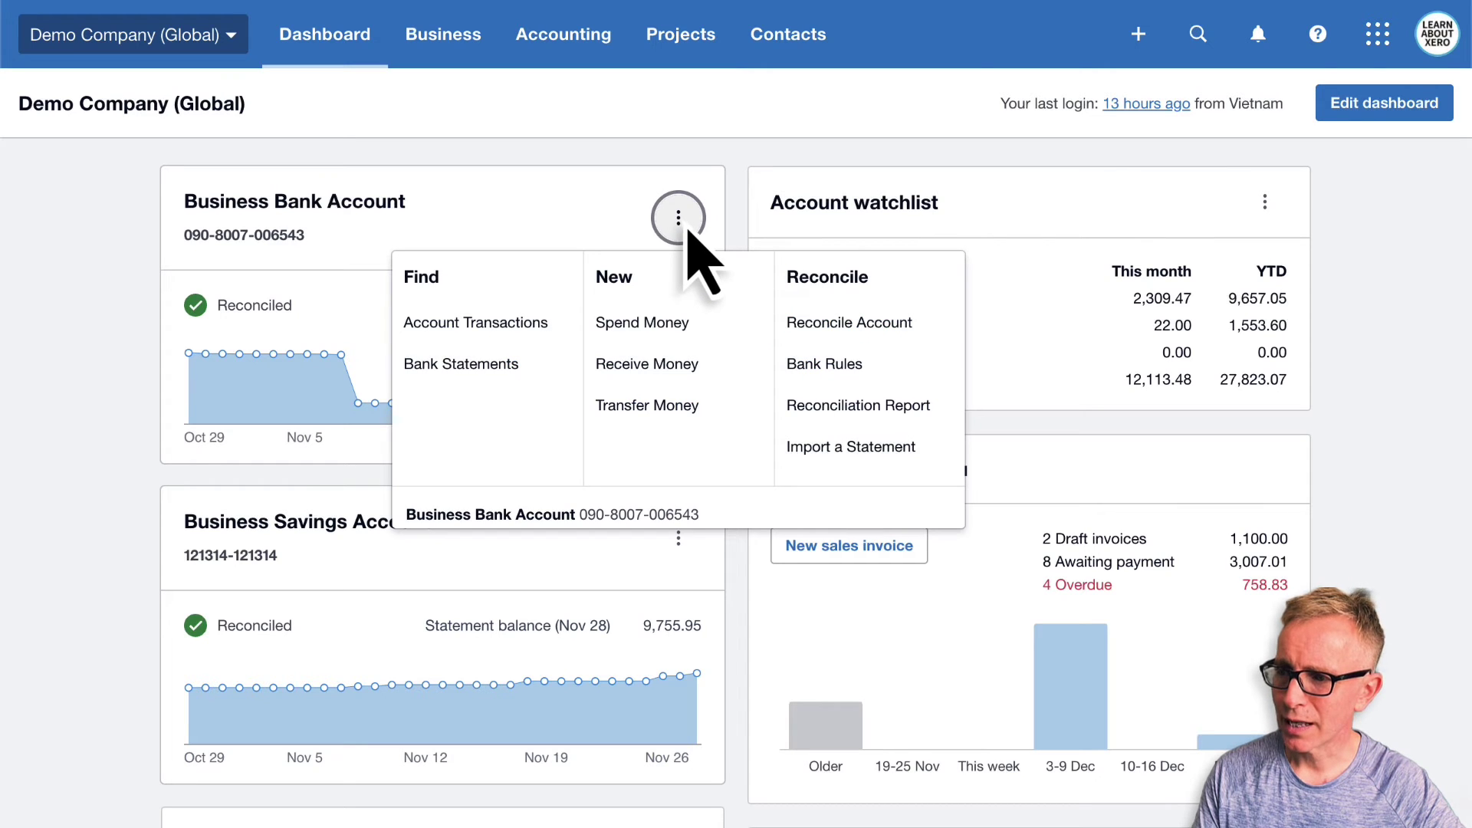
pyautogui.click(502, 381)
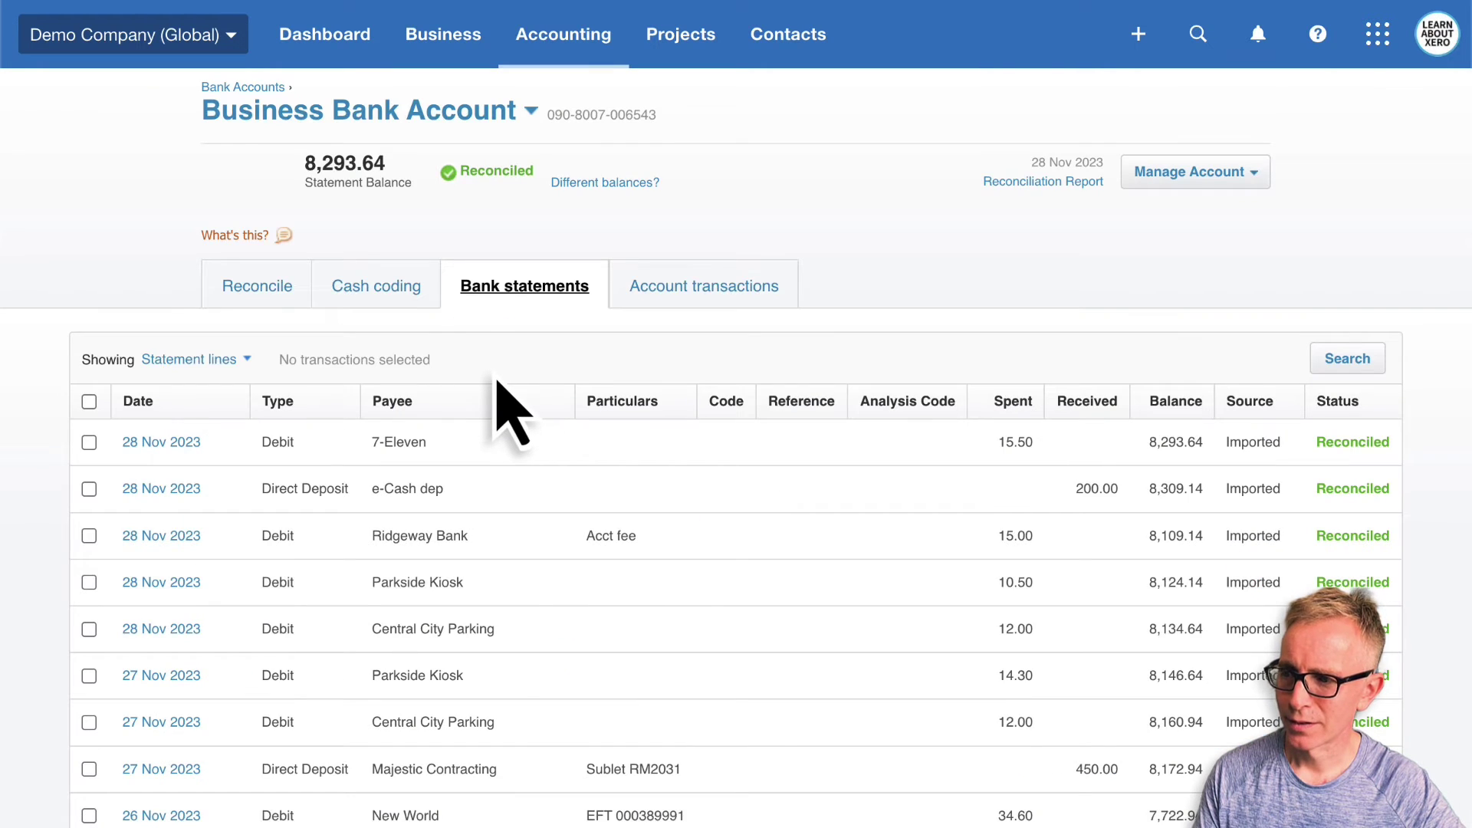
pyautogui.click(1340, 360)
# Search the statement lines for Berry Brew with an exact amount of 22.
pyautogui.write('Berry Brew')
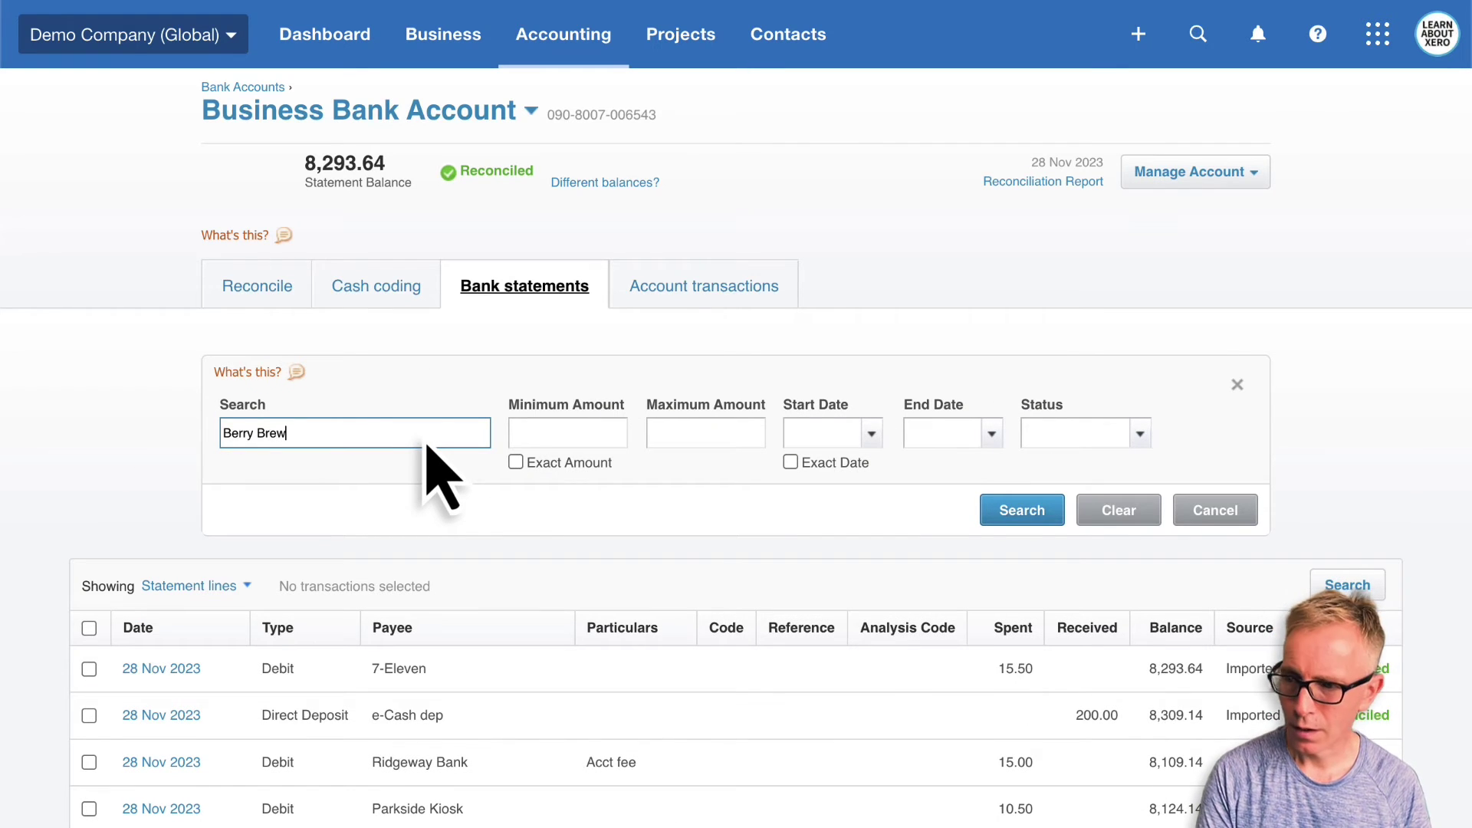
pyautogui.press('Tab')
pyautogui.write('22')
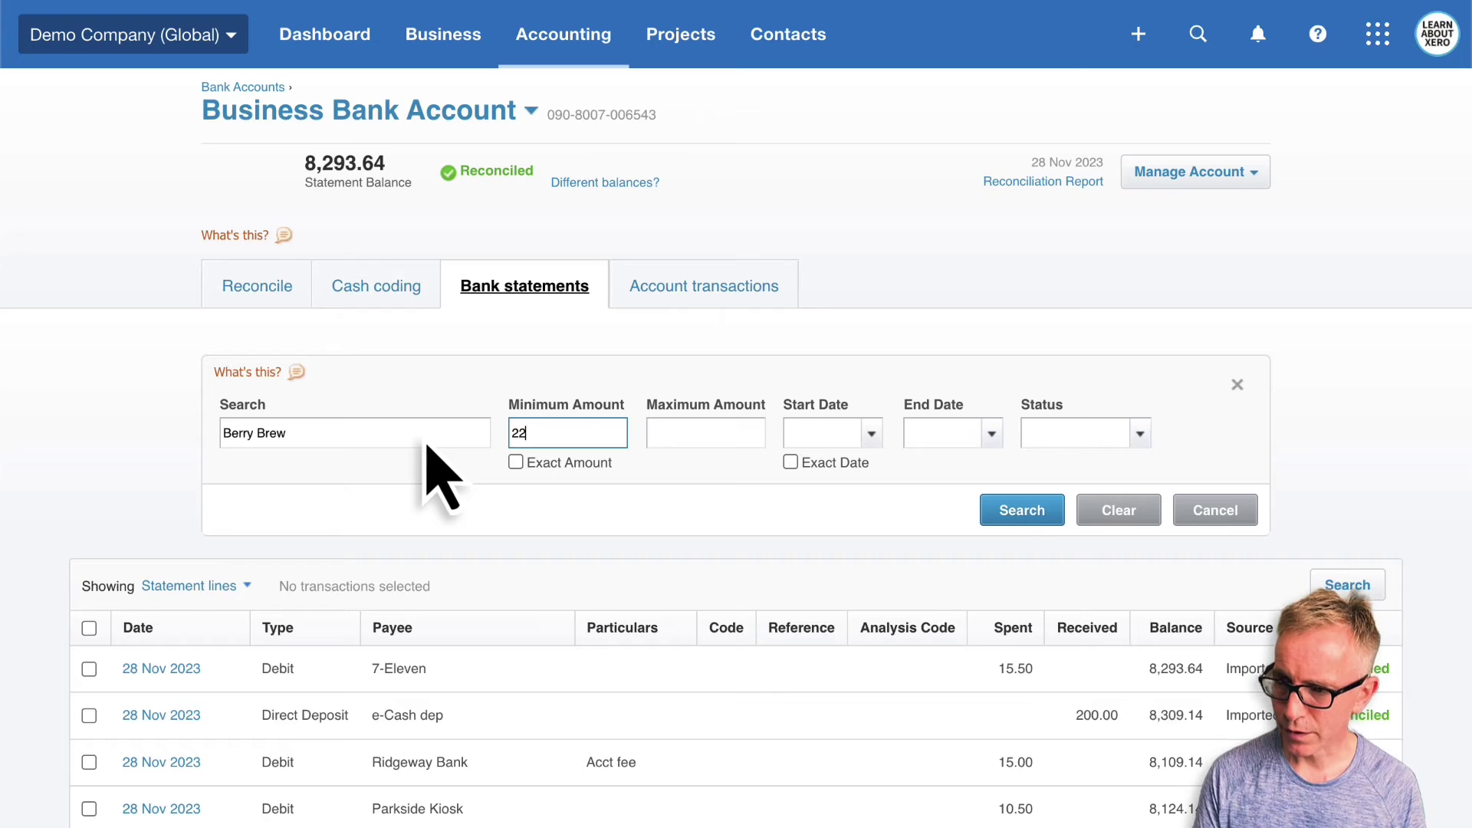
pyautogui.click(516, 465)
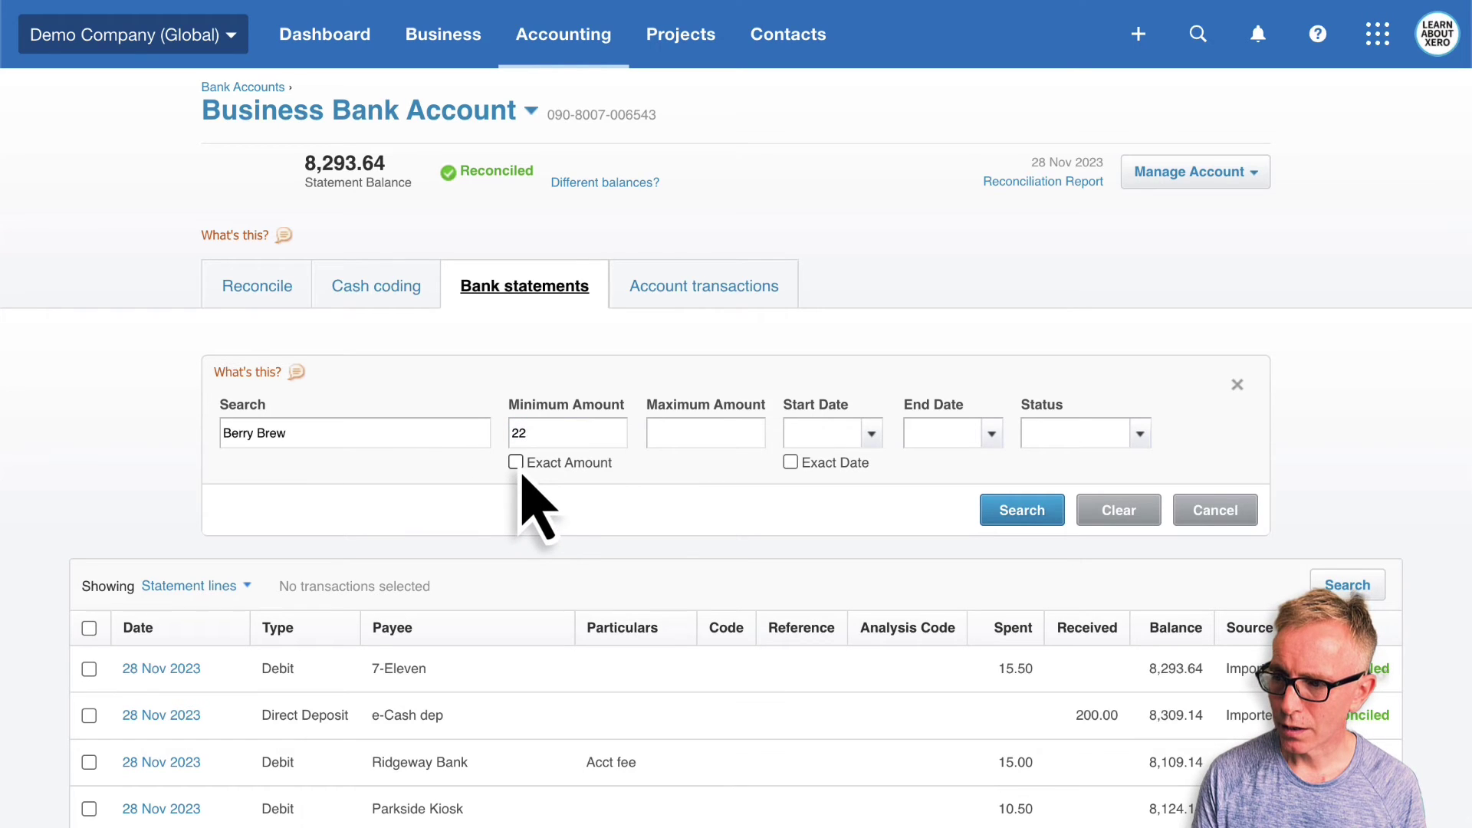
pyautogui.click(1018, 512)
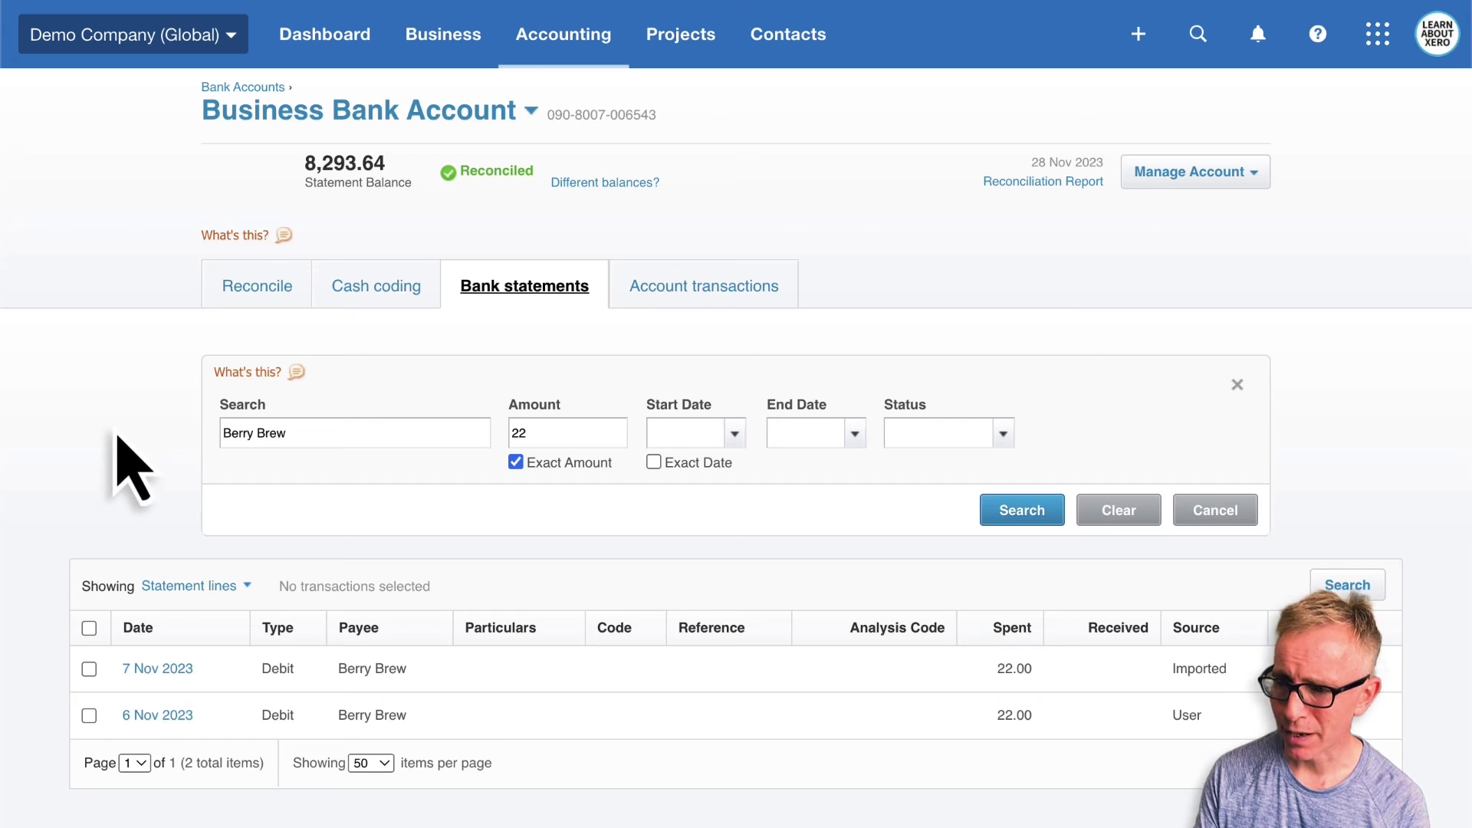
# Delete the 6 Nov 2023 Berry Brew 22.00 statement line.
pyautogui.click(89, 716)
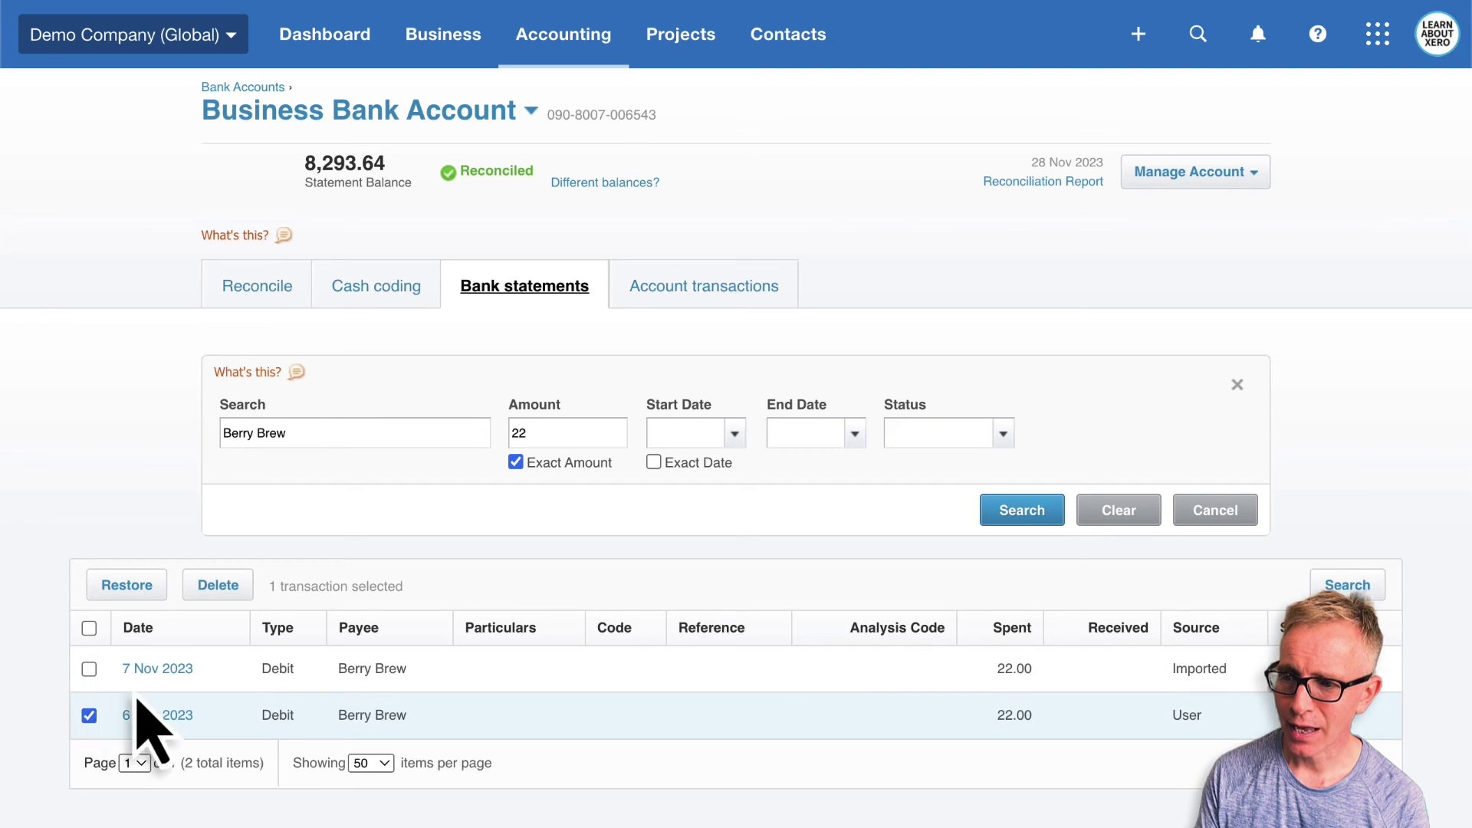
pyautogui.click(217, 585)
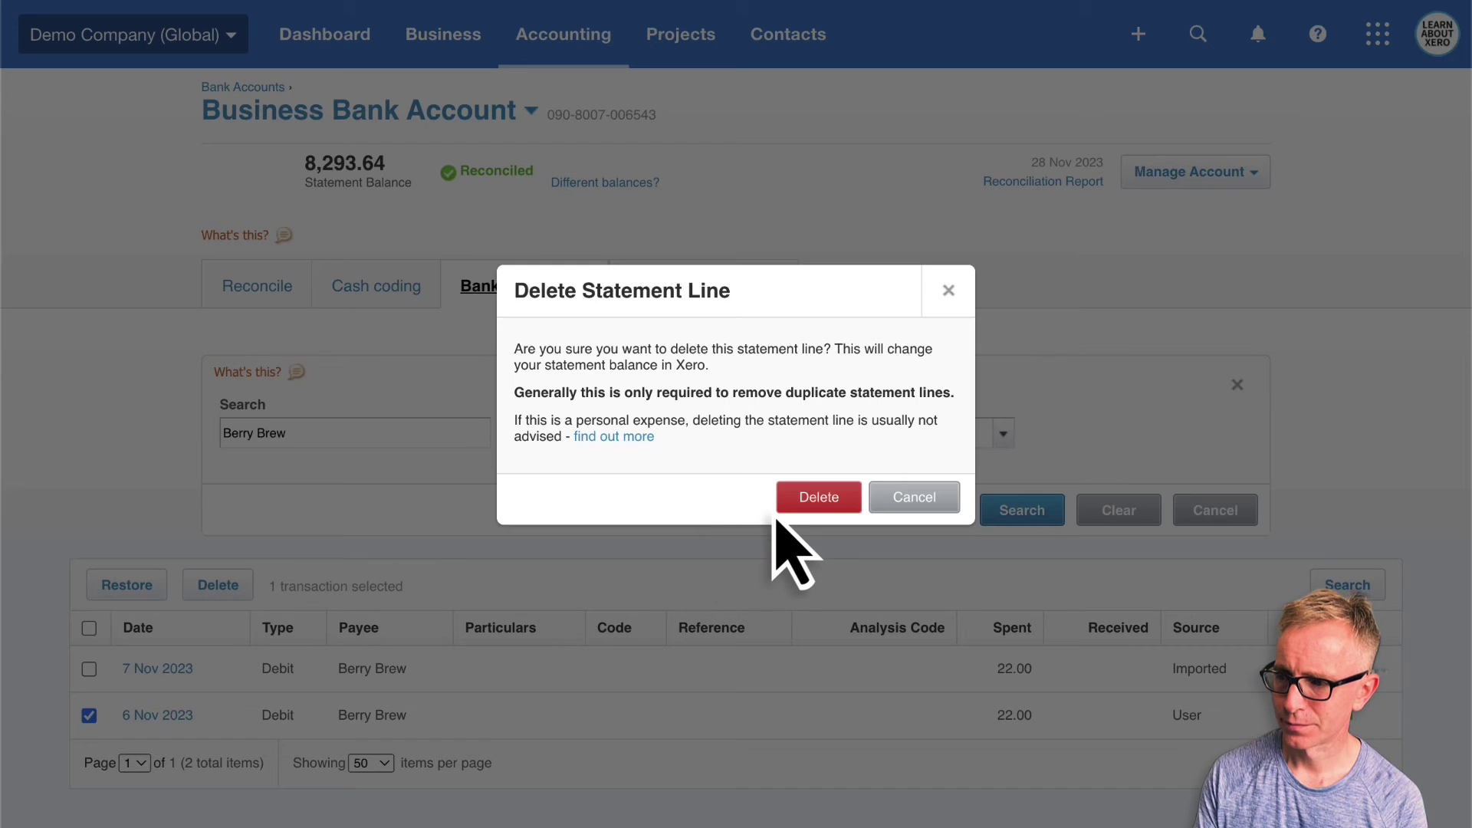
pyautogui.click(805, 500)
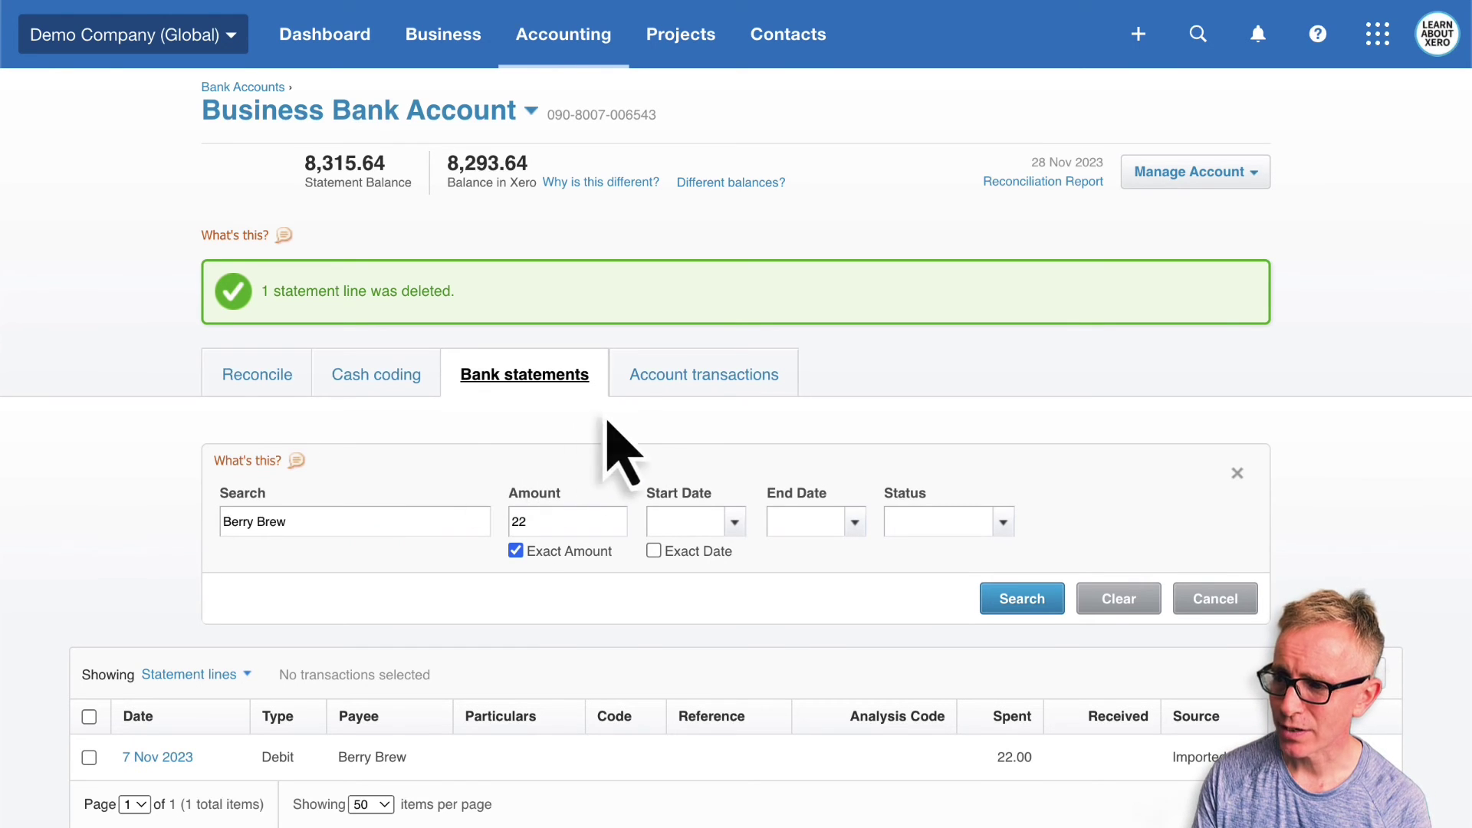
# Search the account transactions for Berry Brew with an exact amount of 22.
pyautogui.click(676, 388)
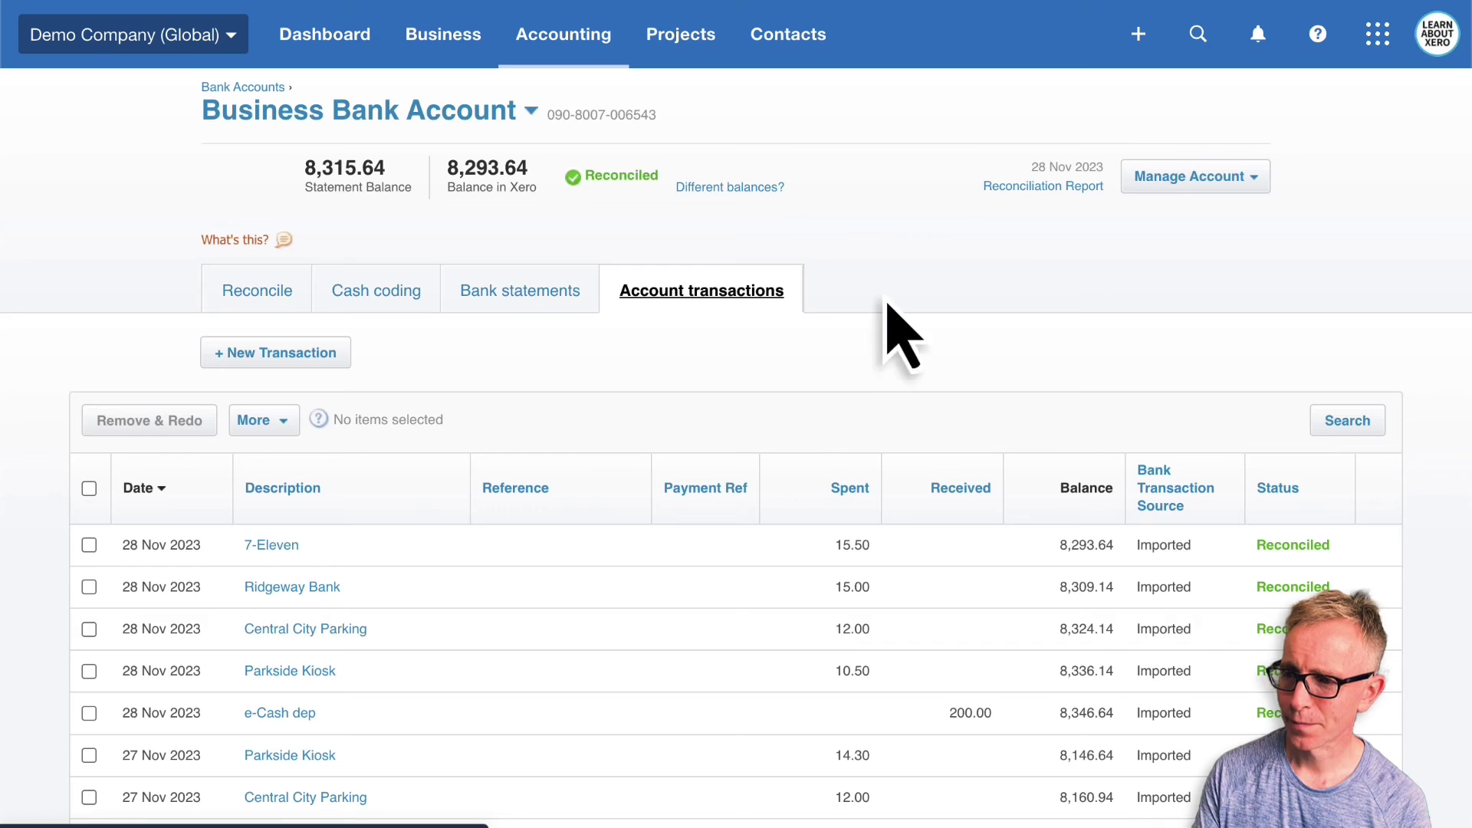
pyautogui.click(1323, 427)
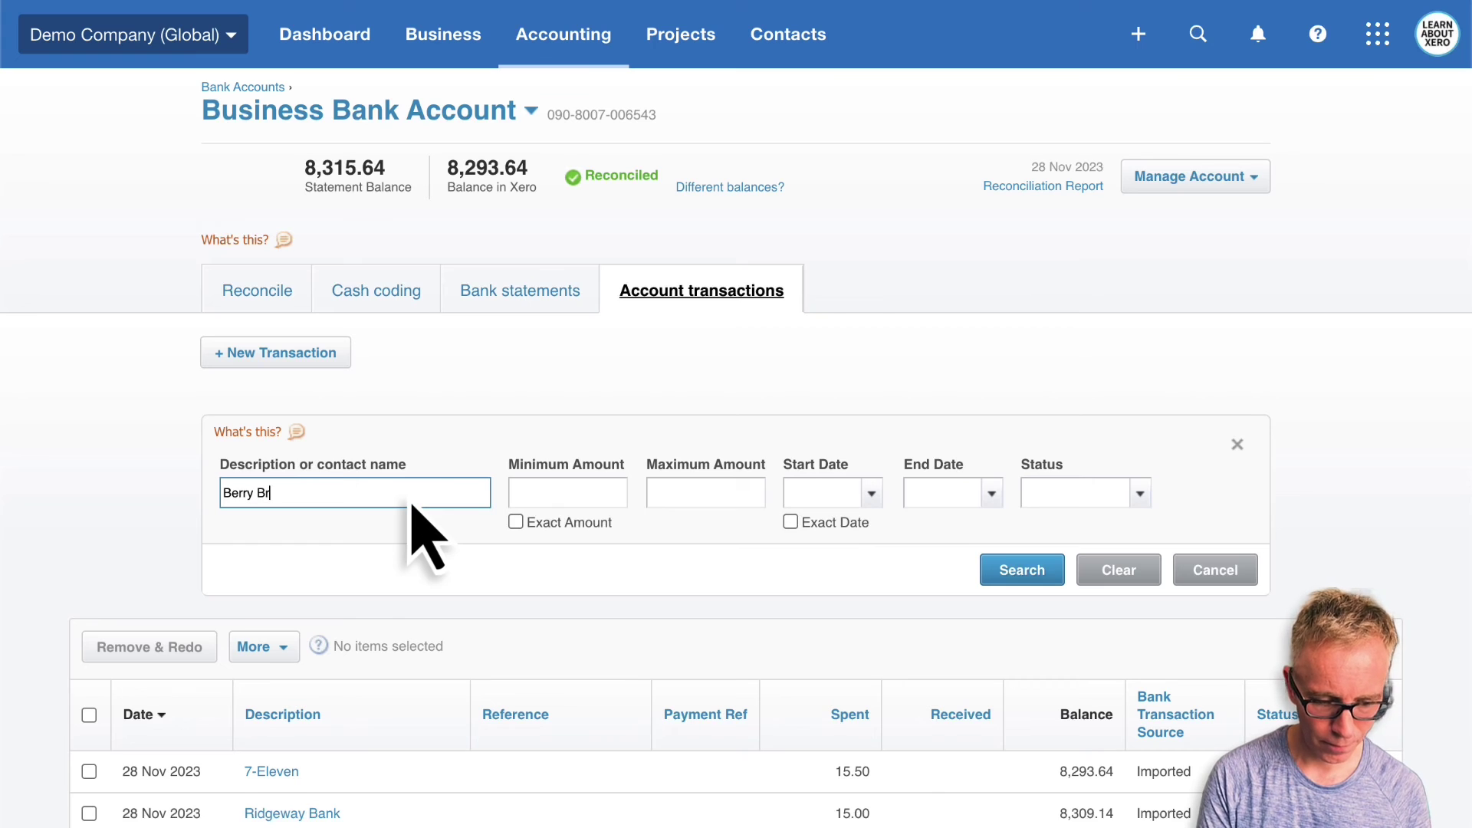
pyautogui.press('Tab')
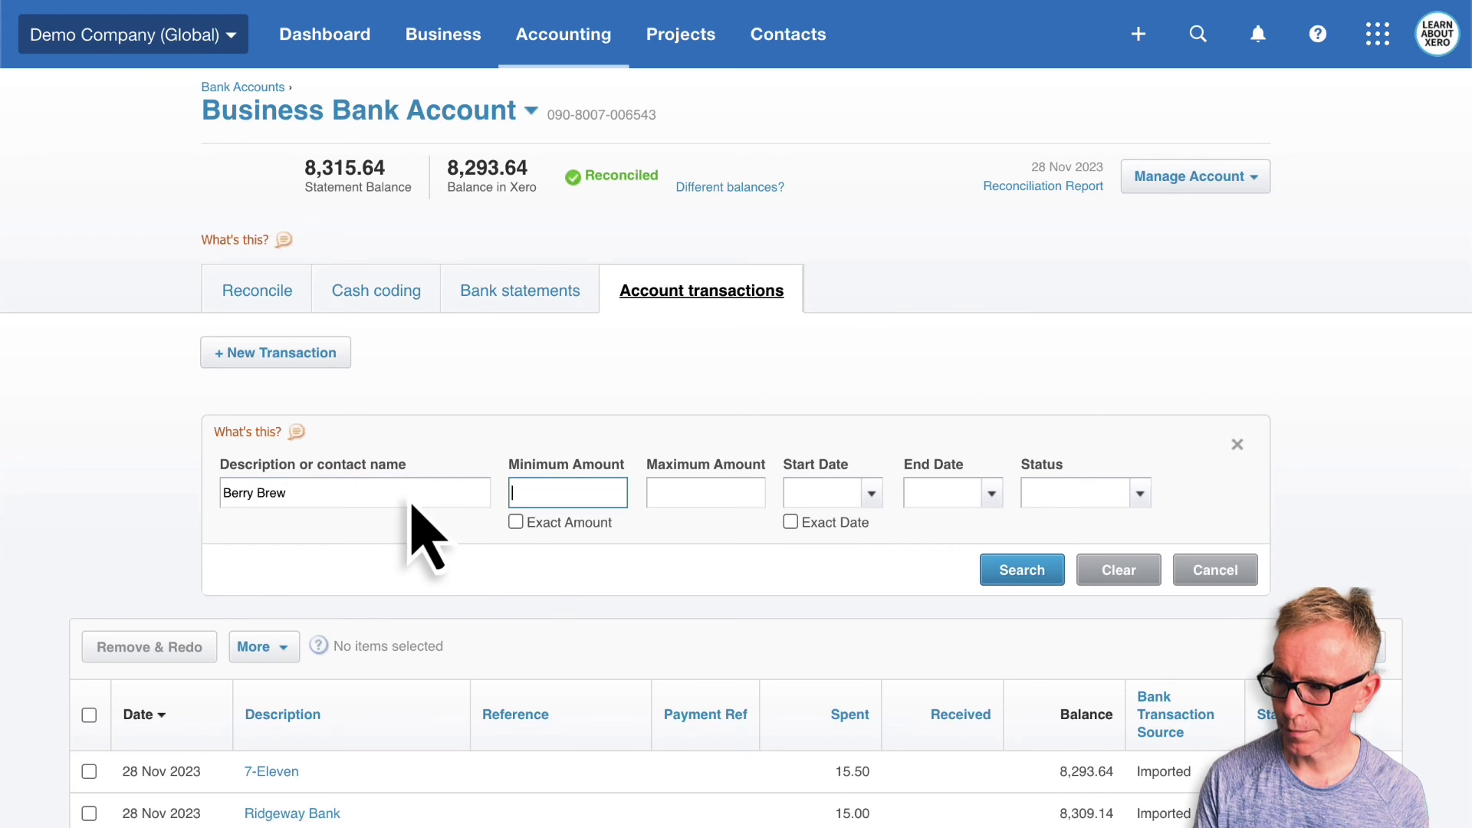
pyautogui.click(529, 522)
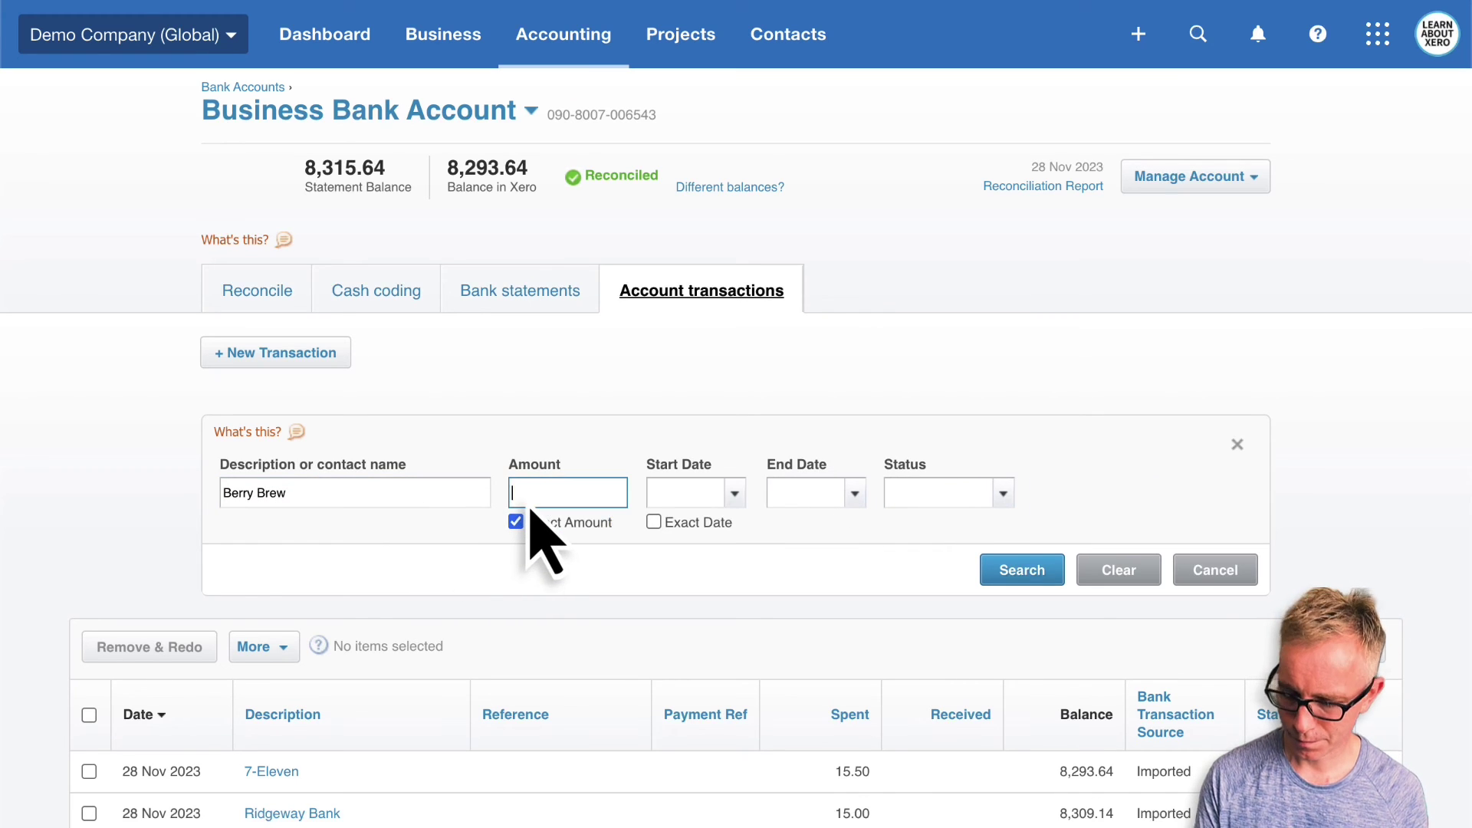
pyautogui.write('22')
pyautogui.press('Return')
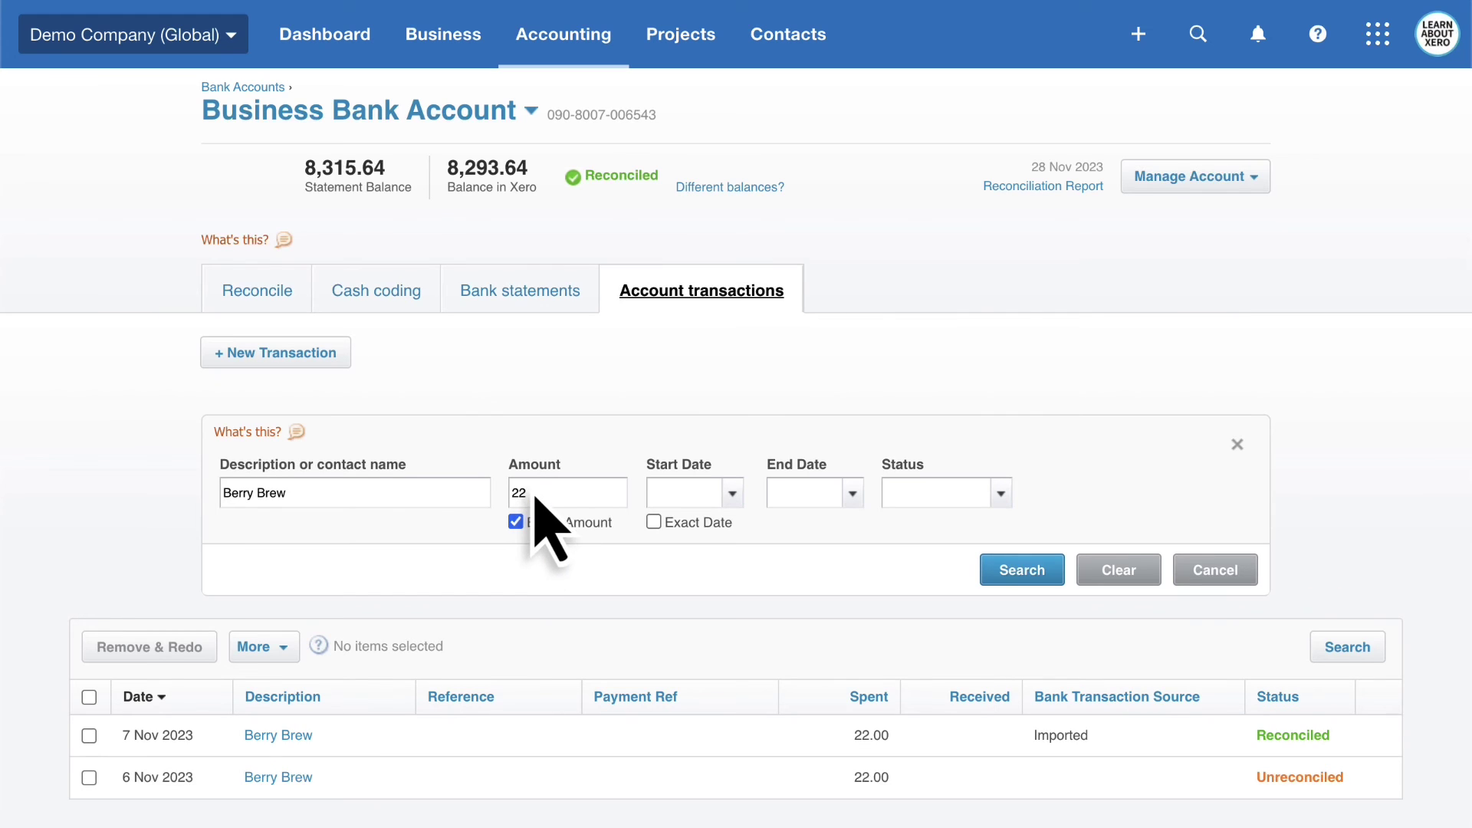
pyautogui.scroll(-2, 534, 498)
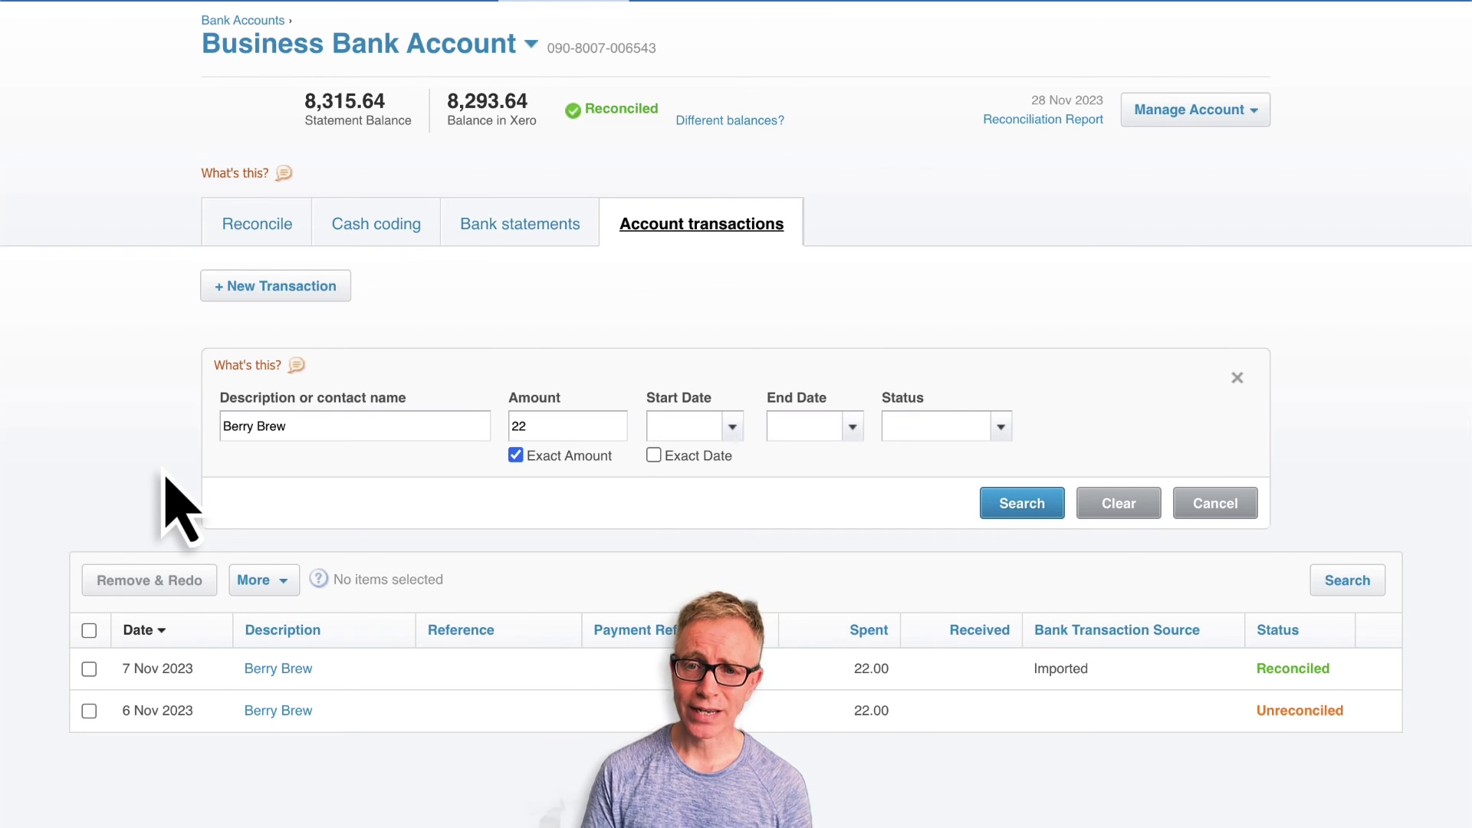
# Permanently remove the unreconciled 6 Nov 2023 Berry Brew 22.00 transaction.
pyautogui.click(89, 712)
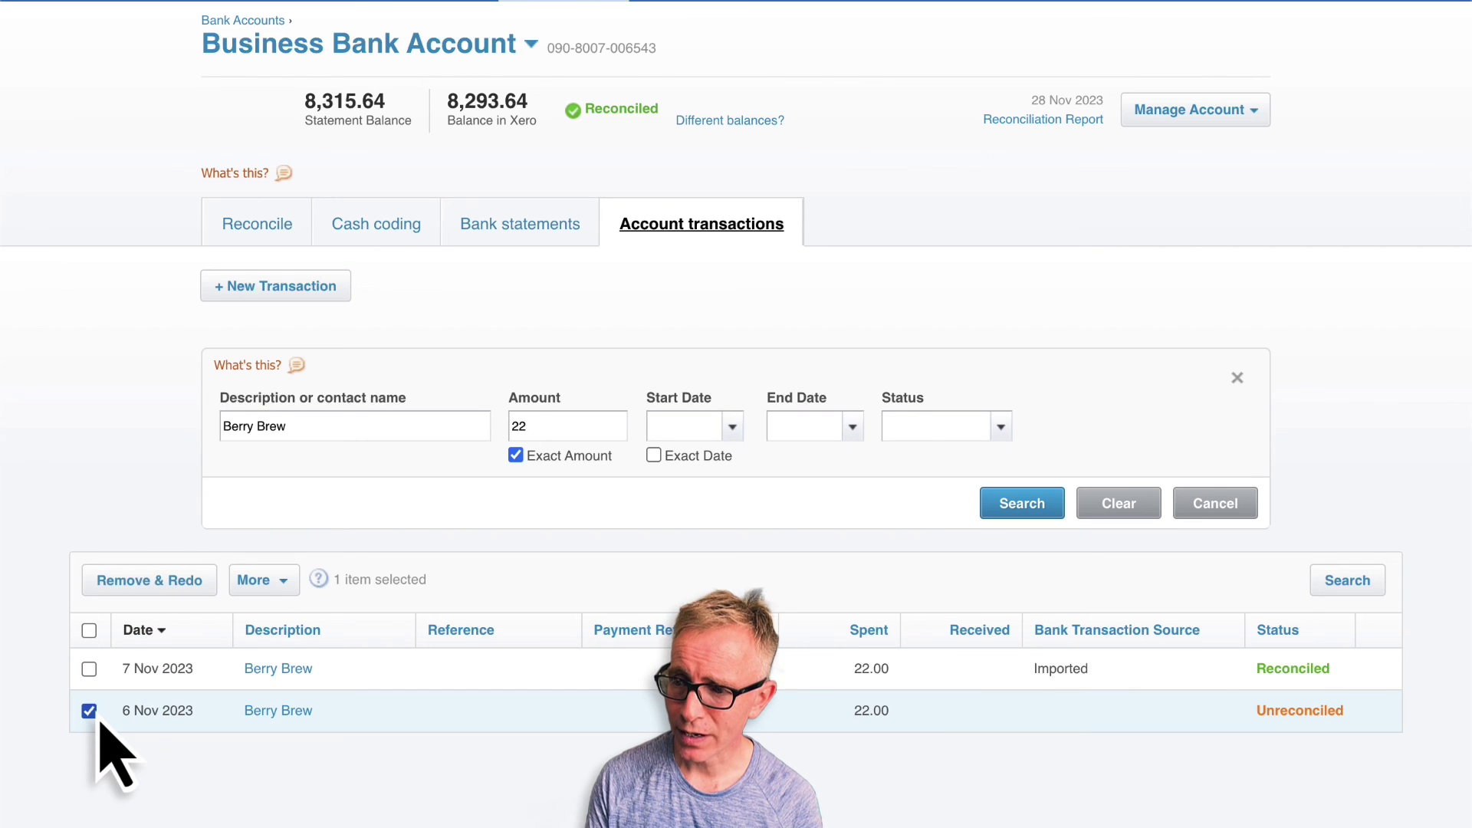
pyautogui.click(145, 584)
pyautogui.click(748, 526)
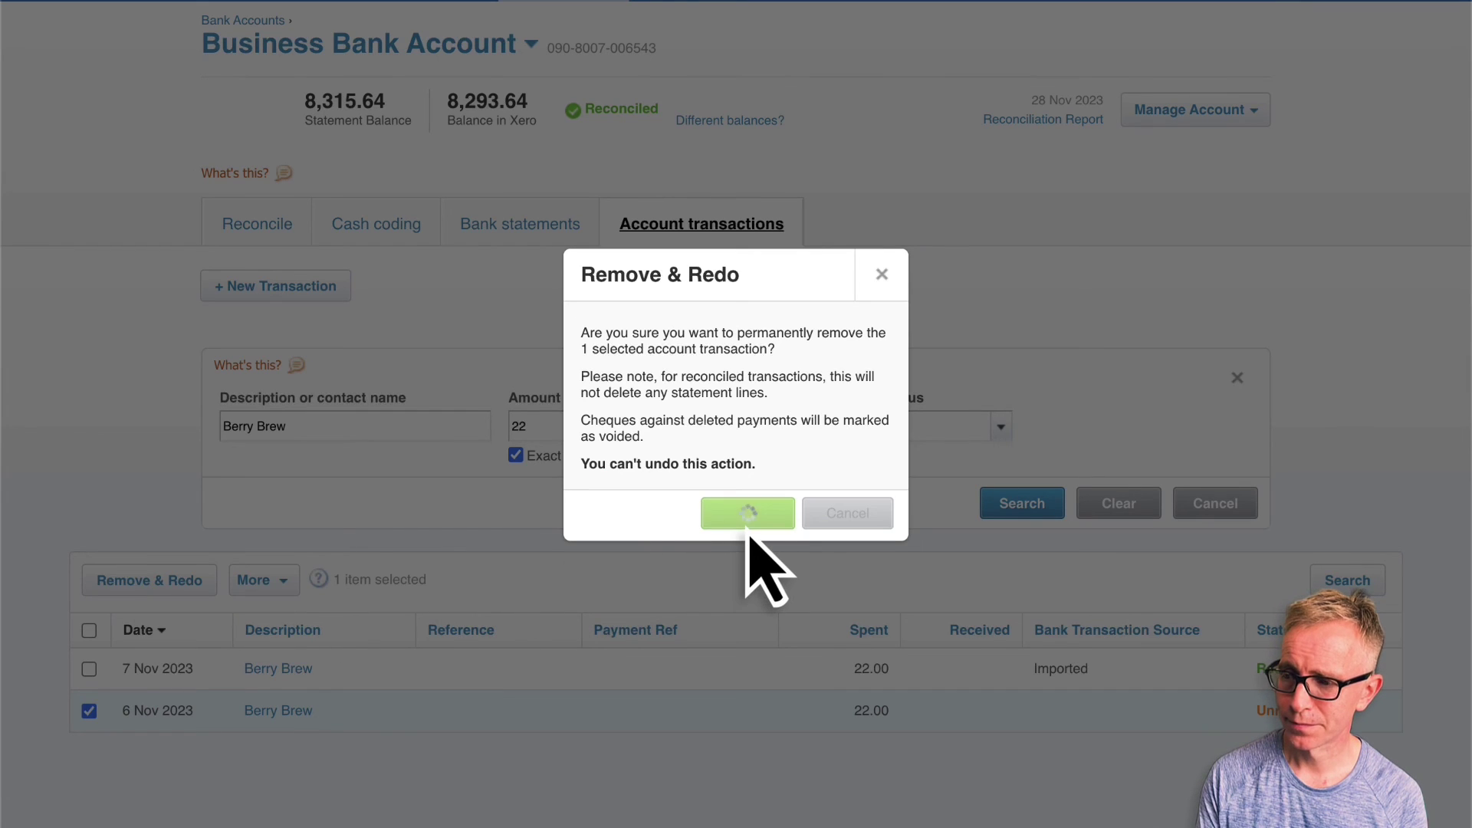